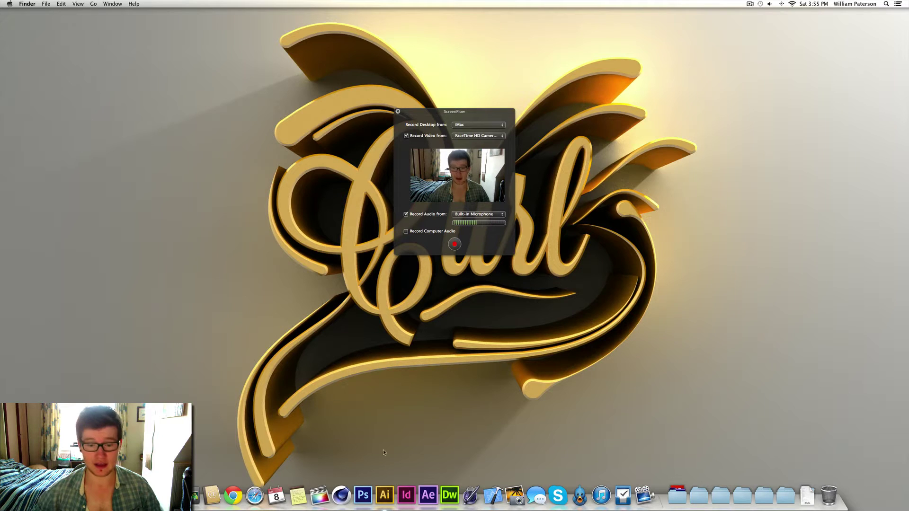
Bring Illustrator forward, hide the Character panel with Cmd+T, and browse the File and Edit menus
left_click(384, 496)
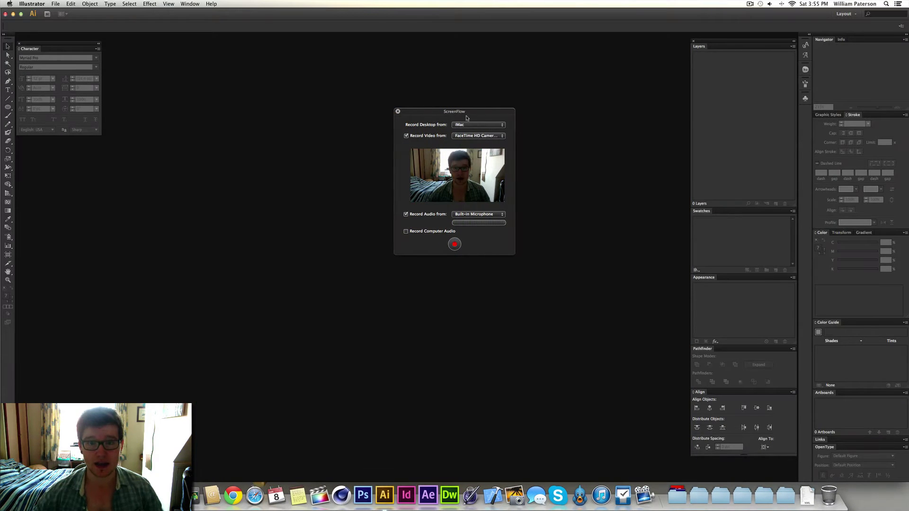
left_click_drag(468, 117, 908, 199)
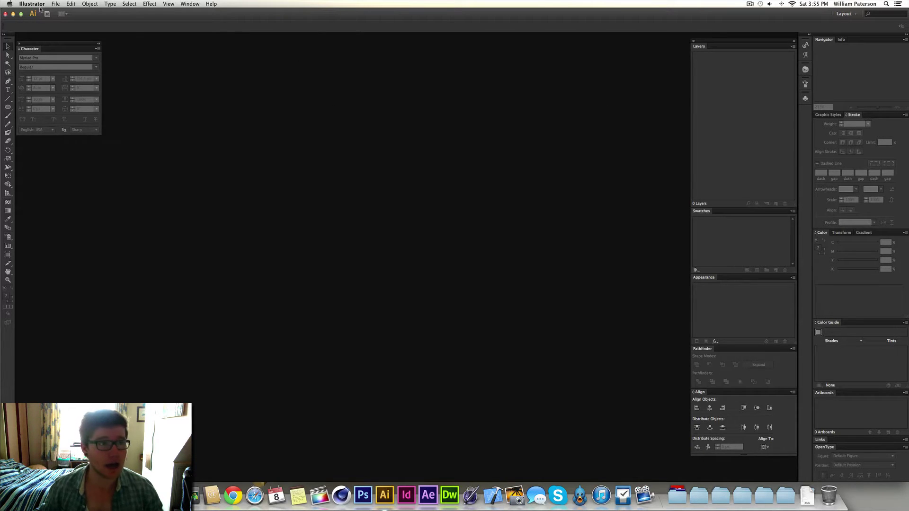
left_click(55, 4)
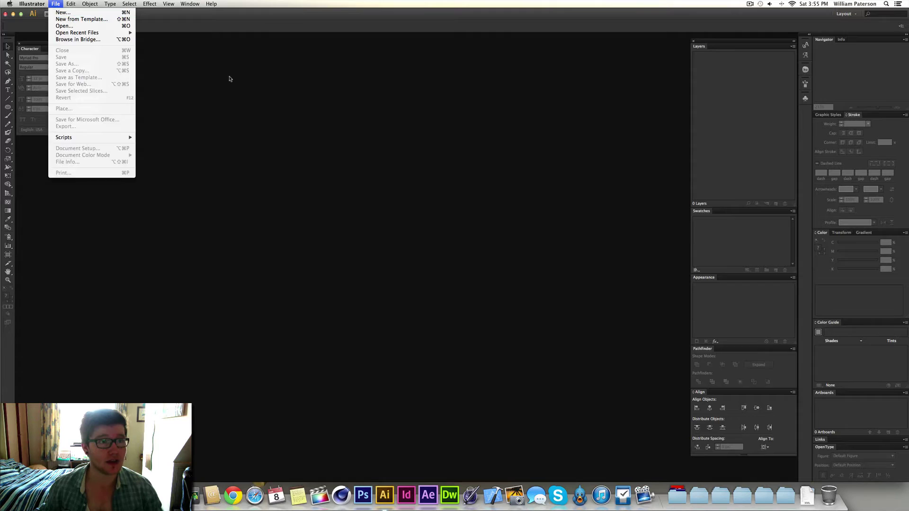
left_click(223, 98)
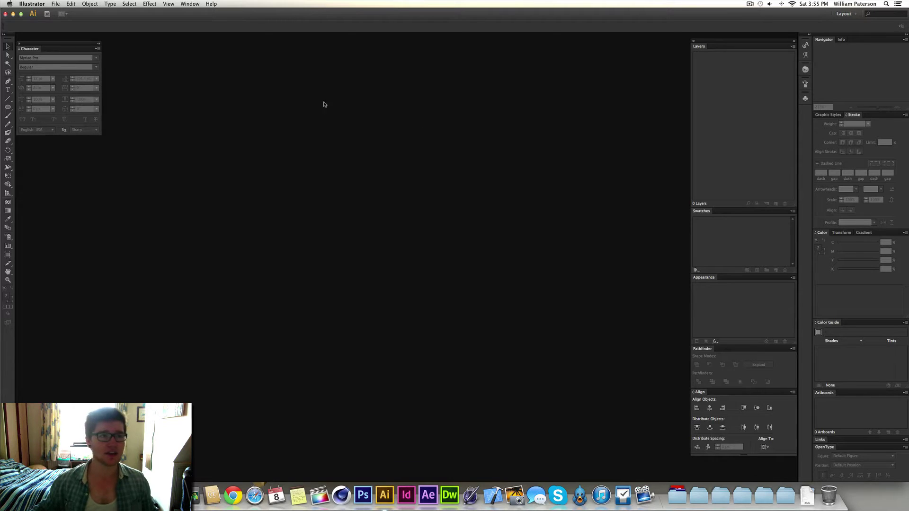
key("super+t")
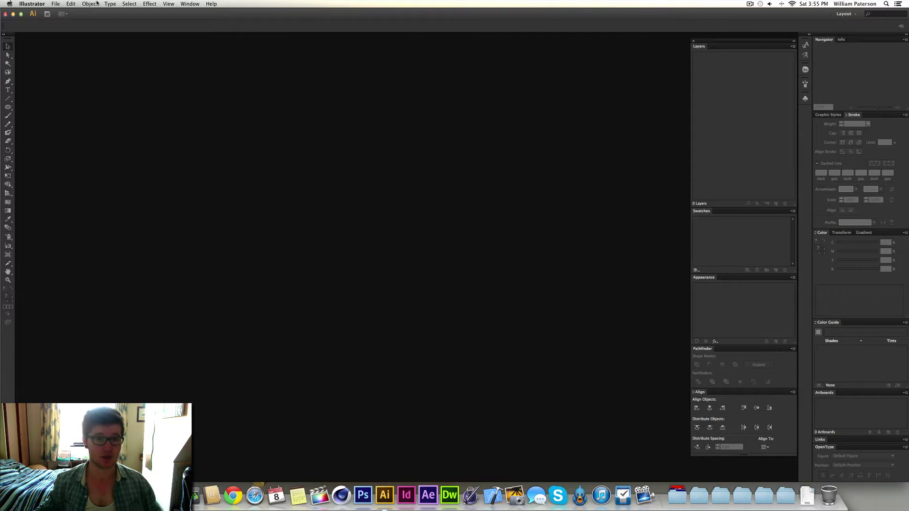
left_click(71, 3)
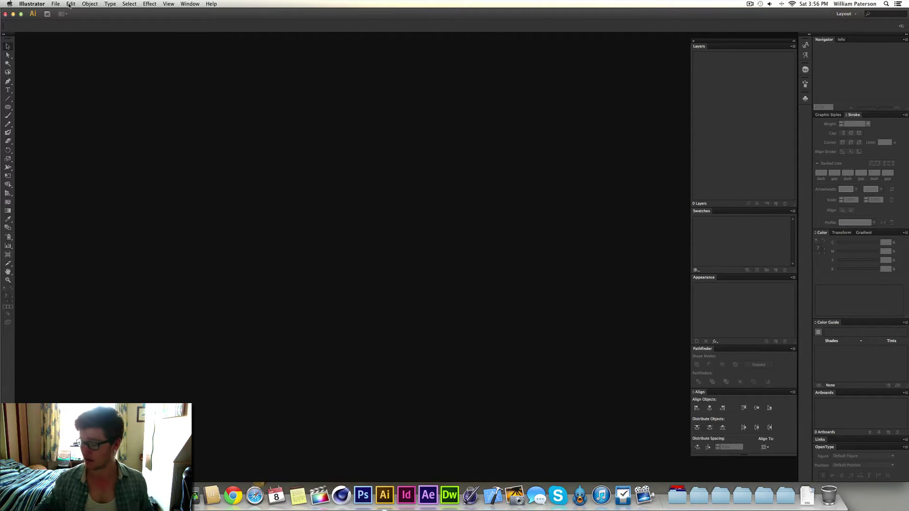
Start a new document from the File menu, naming it Testing Tutorial
left_click(32, 4)
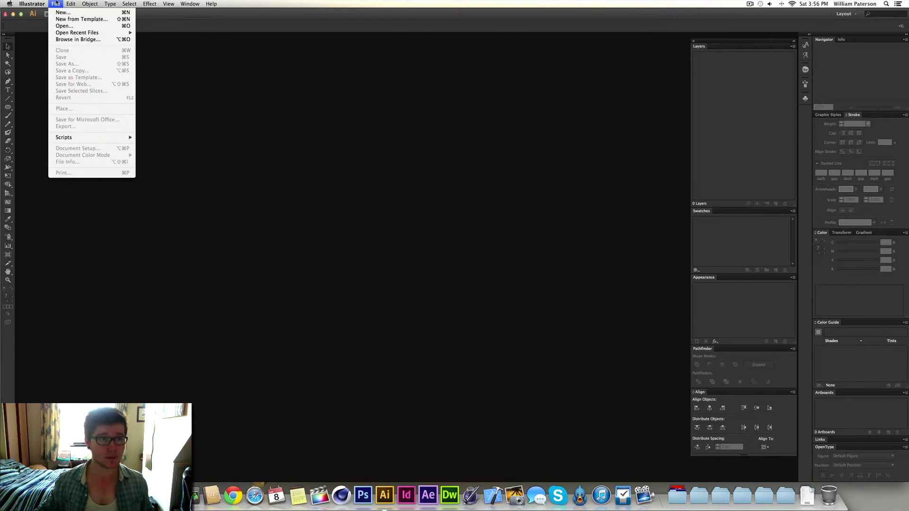
left_click(58, 12)
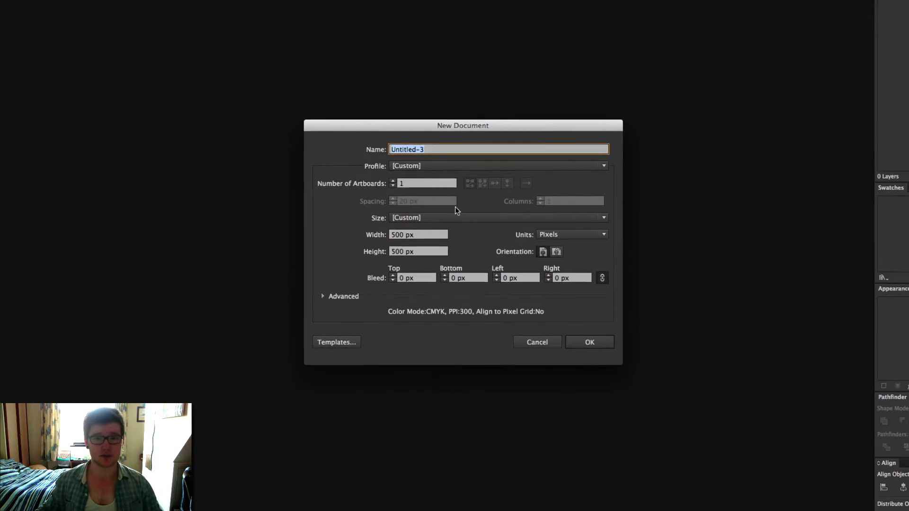
left_click_drag(471, 129, 474, 126)
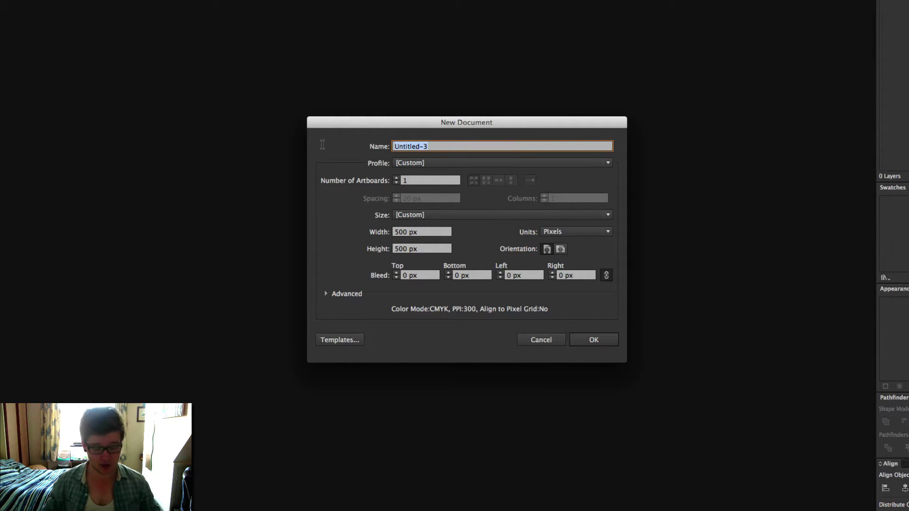
type("Testing")
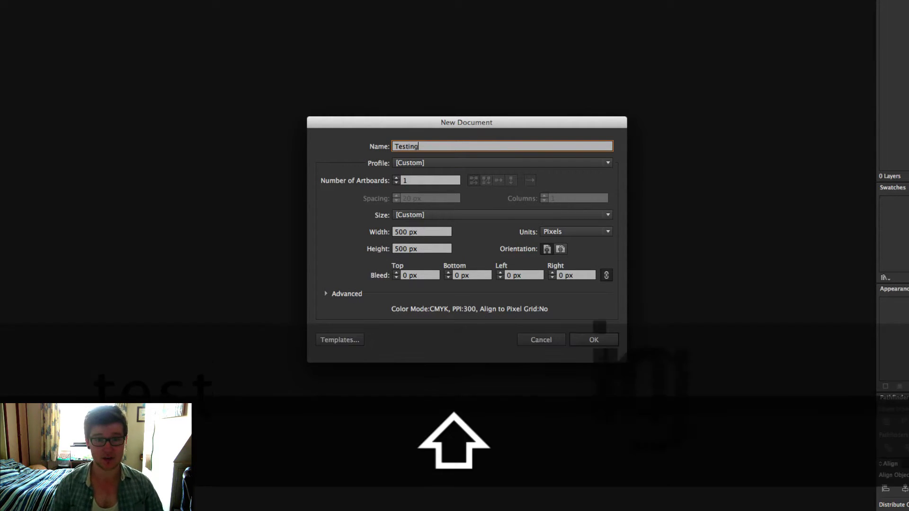
type(" Tup")
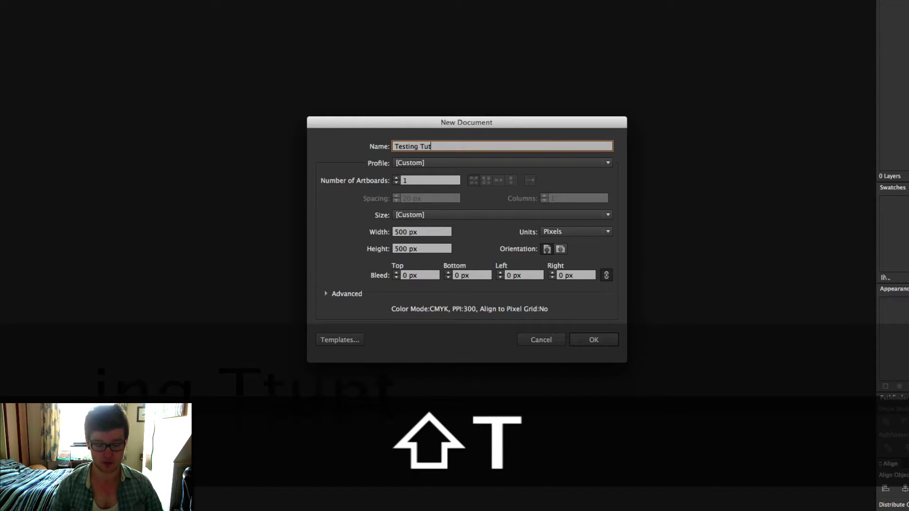
type("orials")
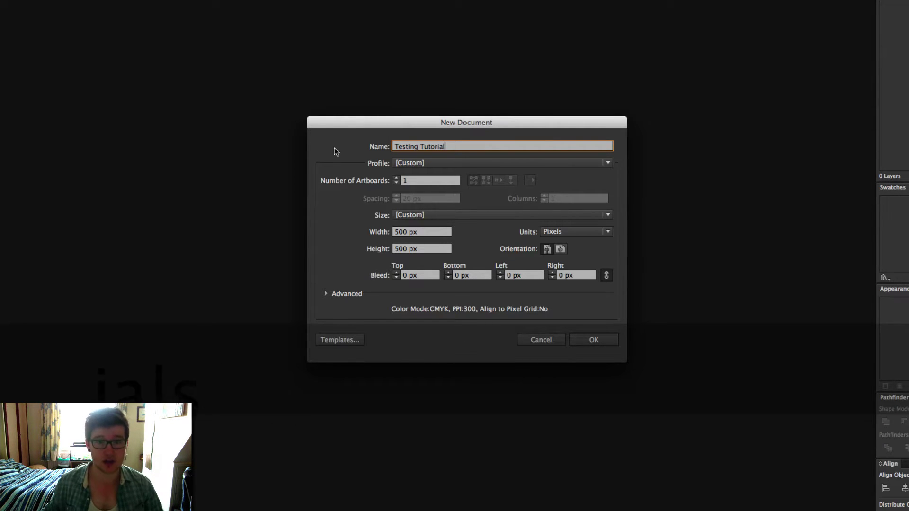
left_click(426, 180)
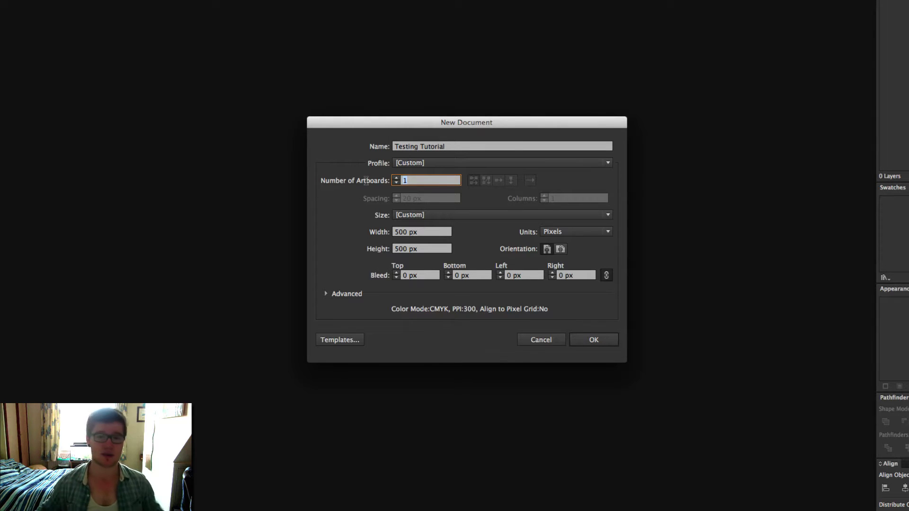
Keep a custom 500 × 500 px page in Pixels and create the document
left_click(449, 214)
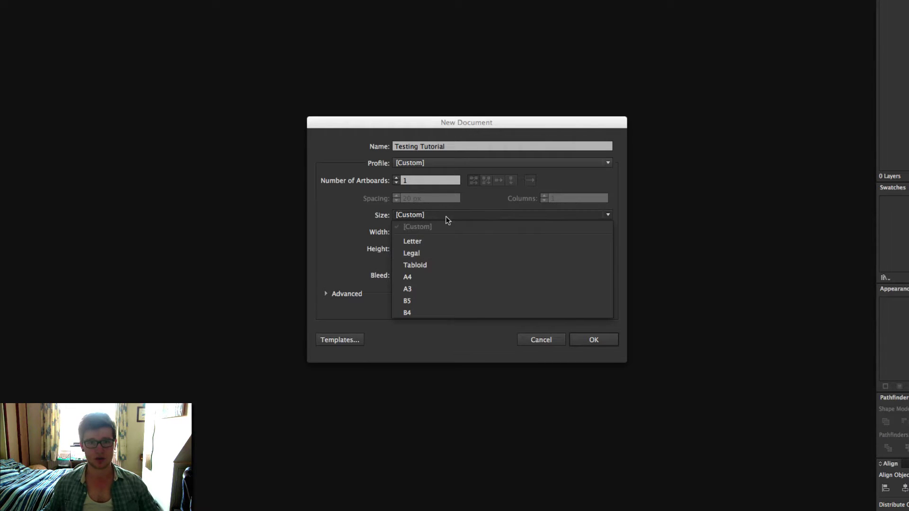
left_click(447, 226)
left_click(448, 232)
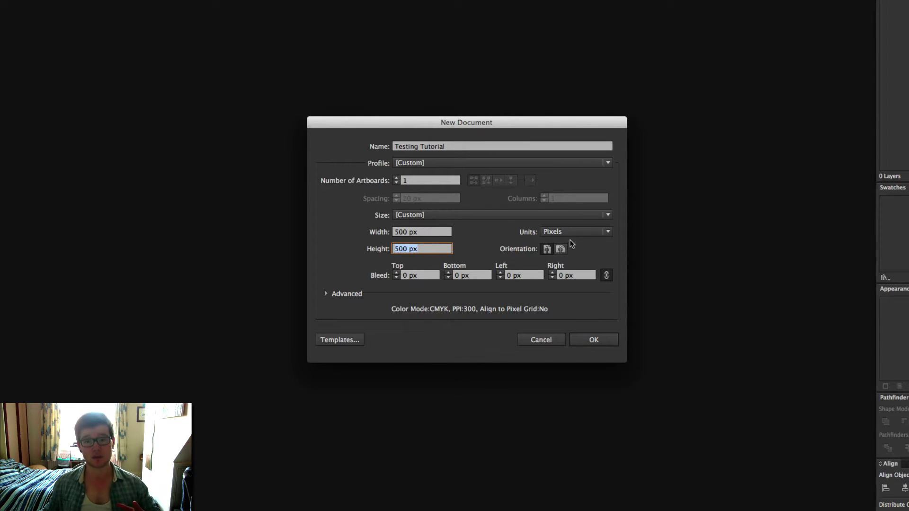
left_click(579, 231)
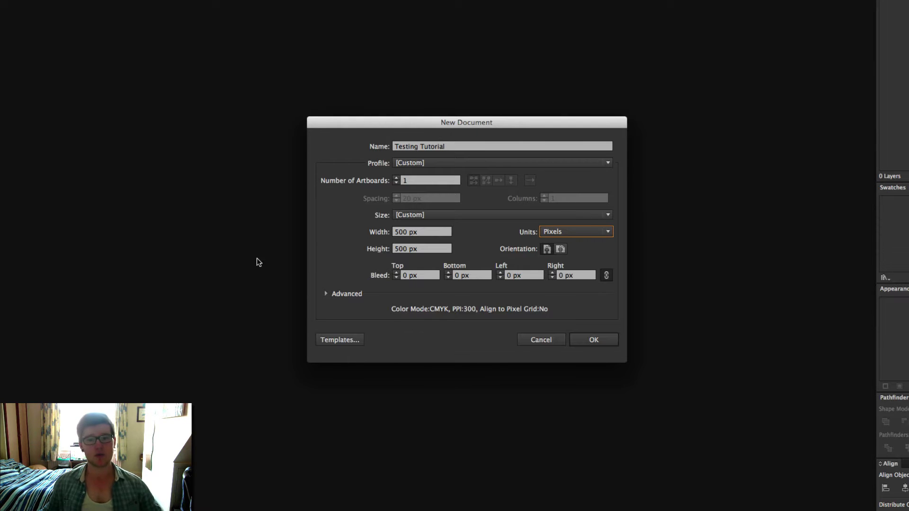
left_click(326, 293)
left_click(326, 294)
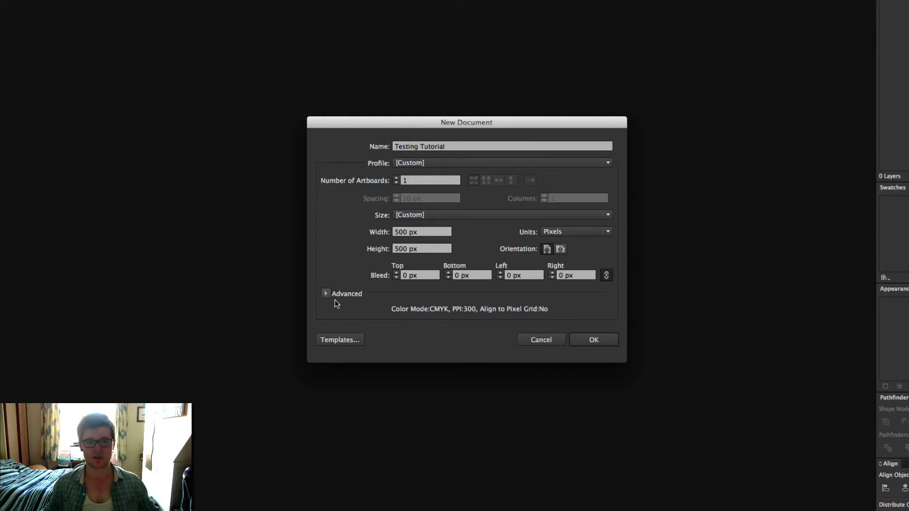
left_click(594, 340)
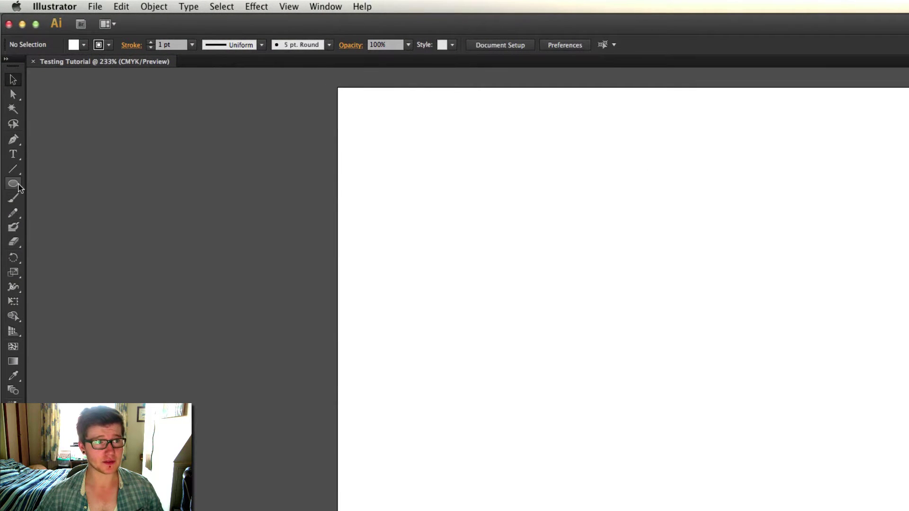
left_click(17, 187)
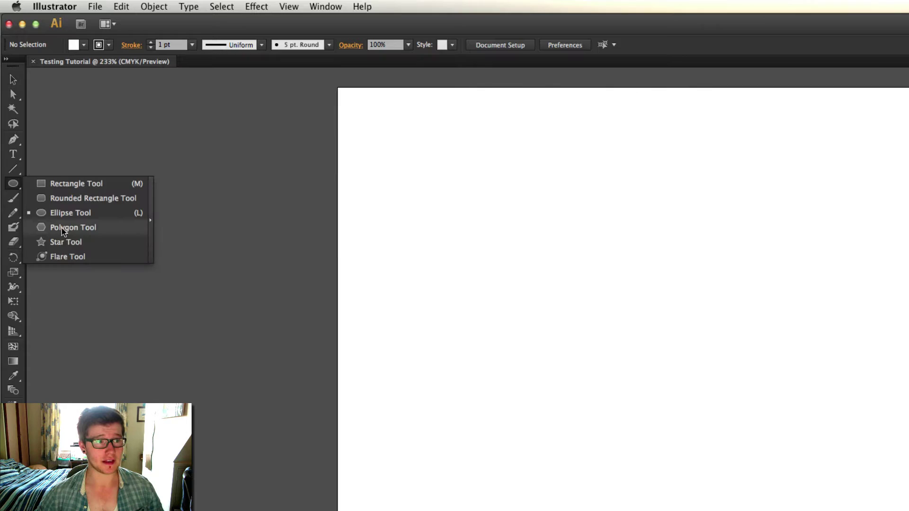
left_click(15, 190)
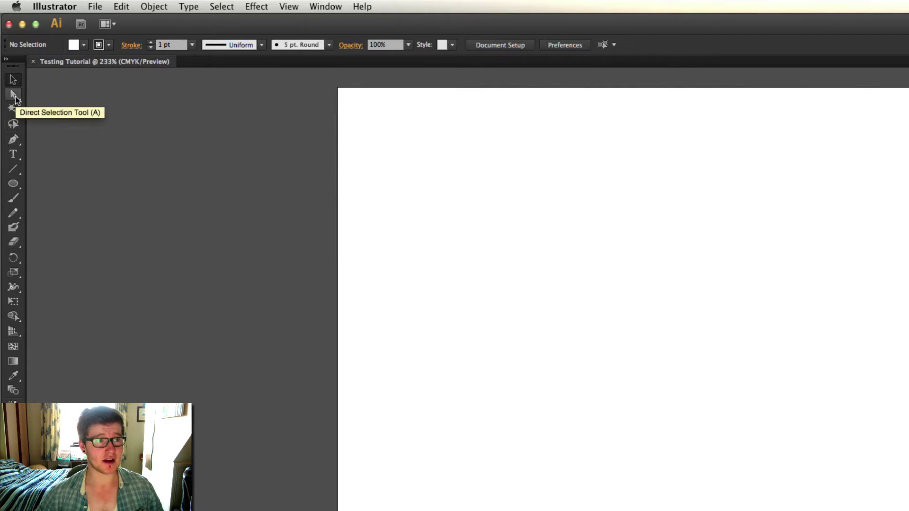
left_click(13, 94)
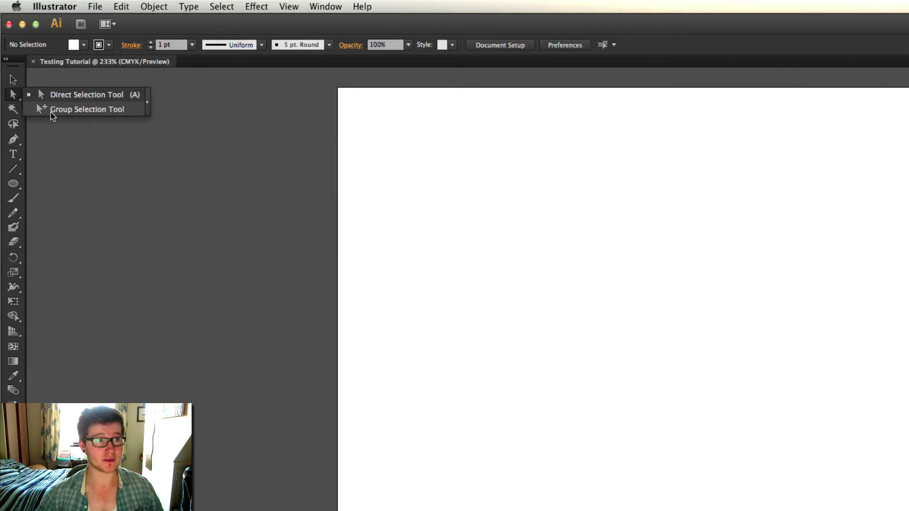
left_click(51, 112)
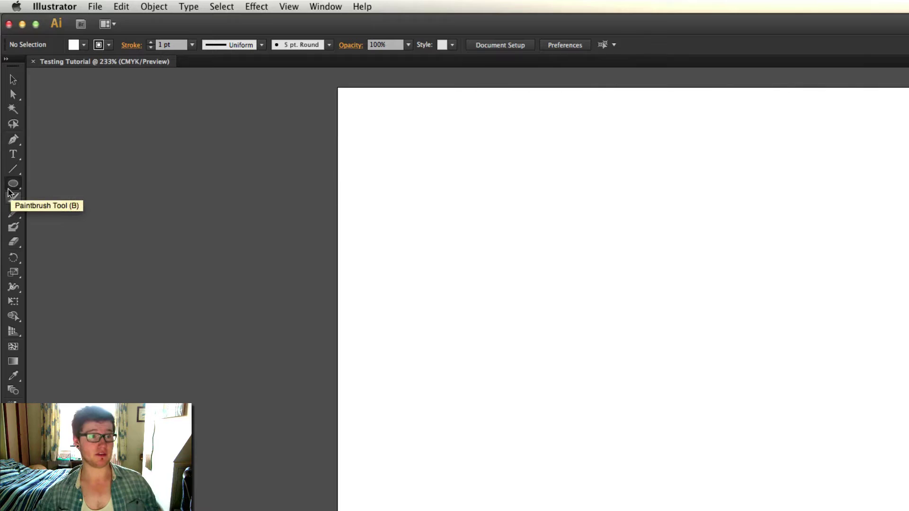
left_click(14, 185)
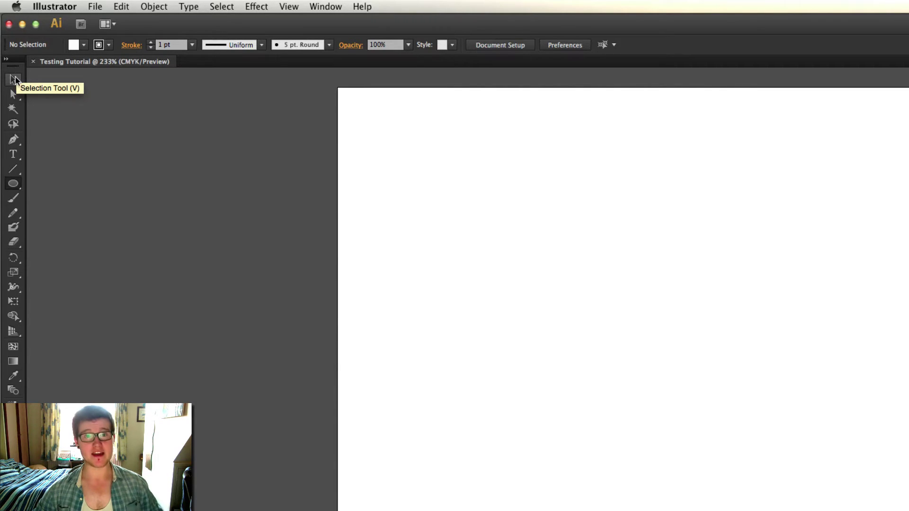
key("v")
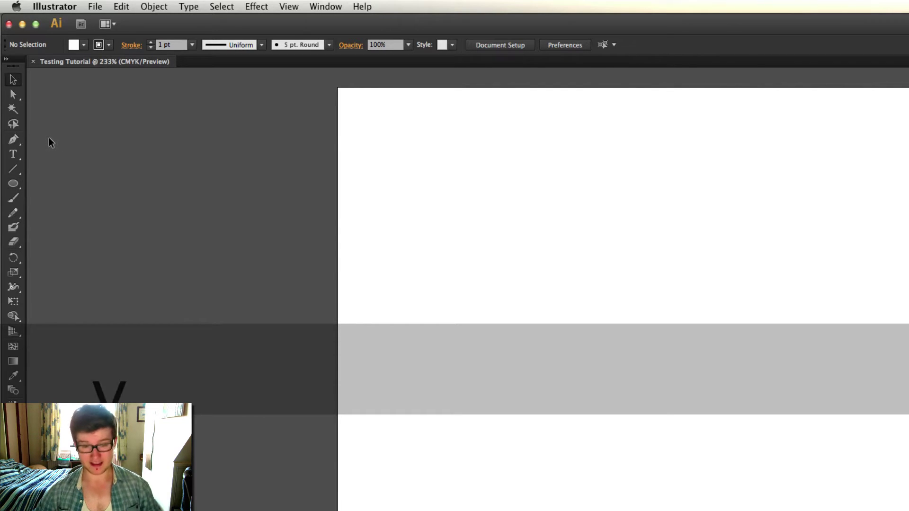
key("l")
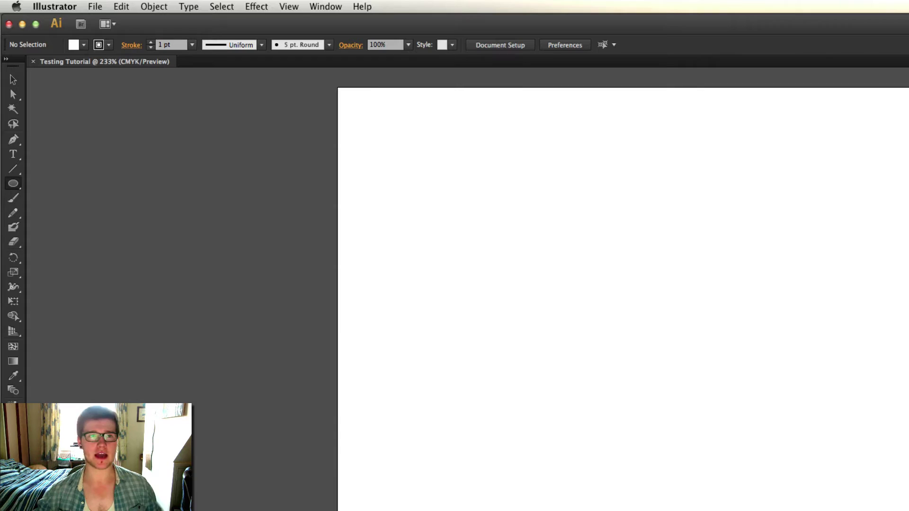
left_click(288, 7)
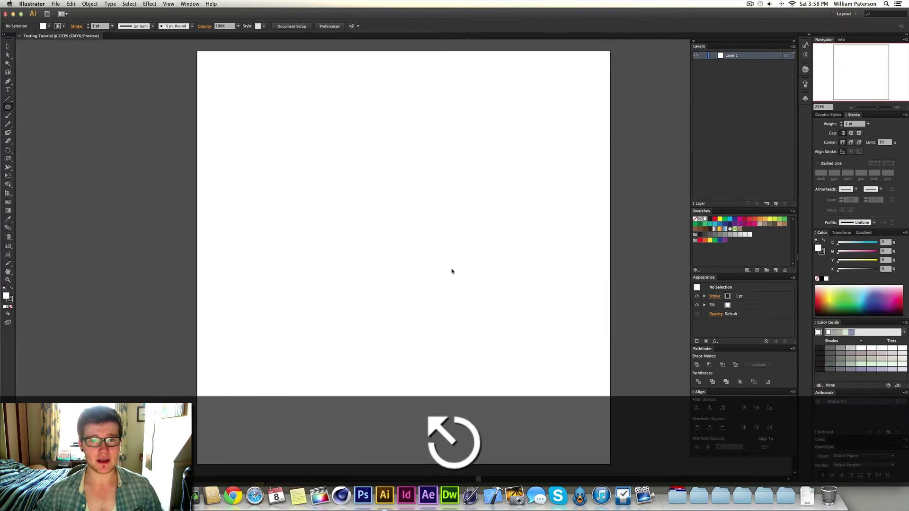
left_click_drag(448, 262, 461, 275)
key("super+z")
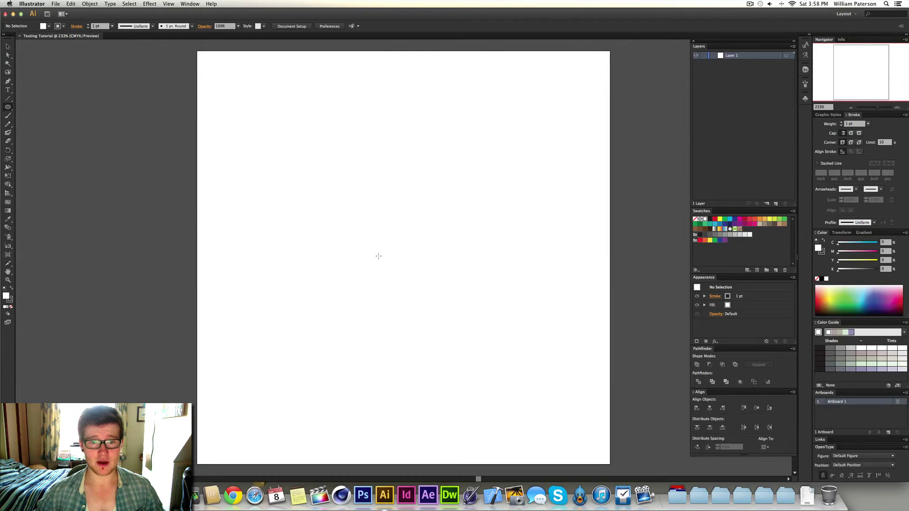
key("v")
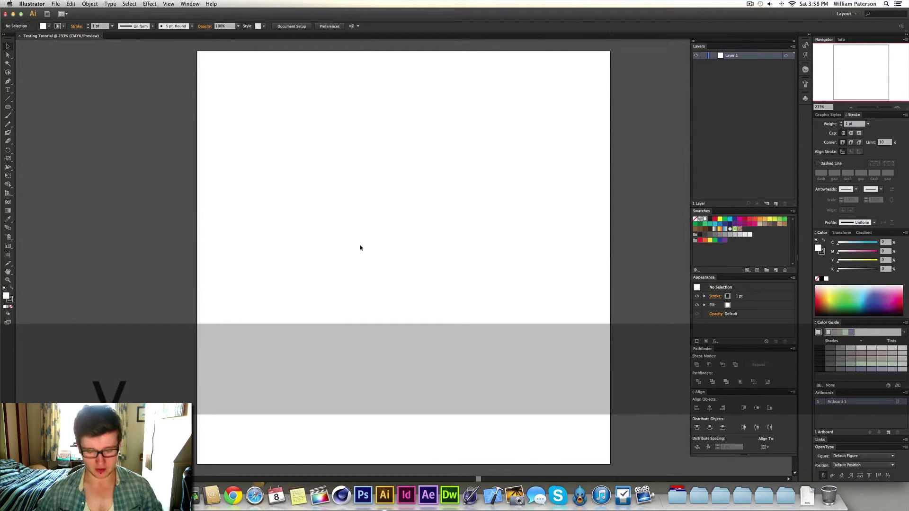
key("u")
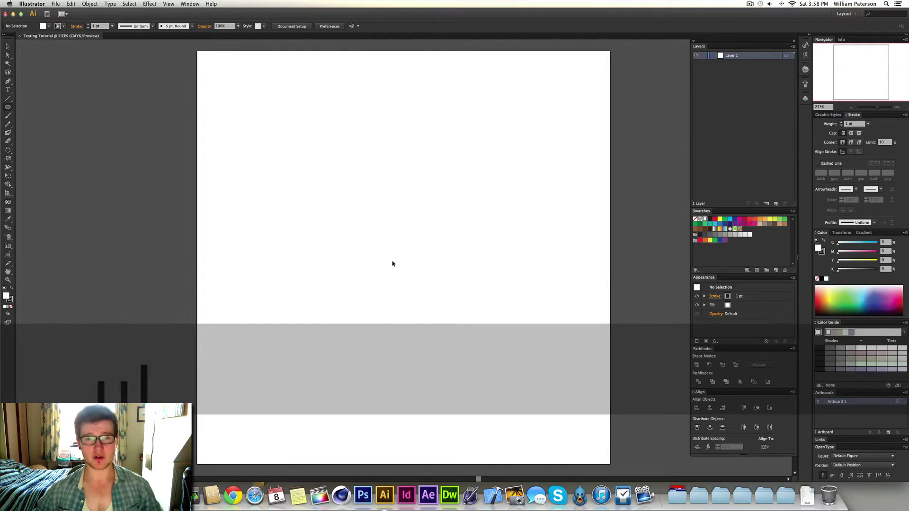
left_click(401, 263)
key("alt")
key("super+z")
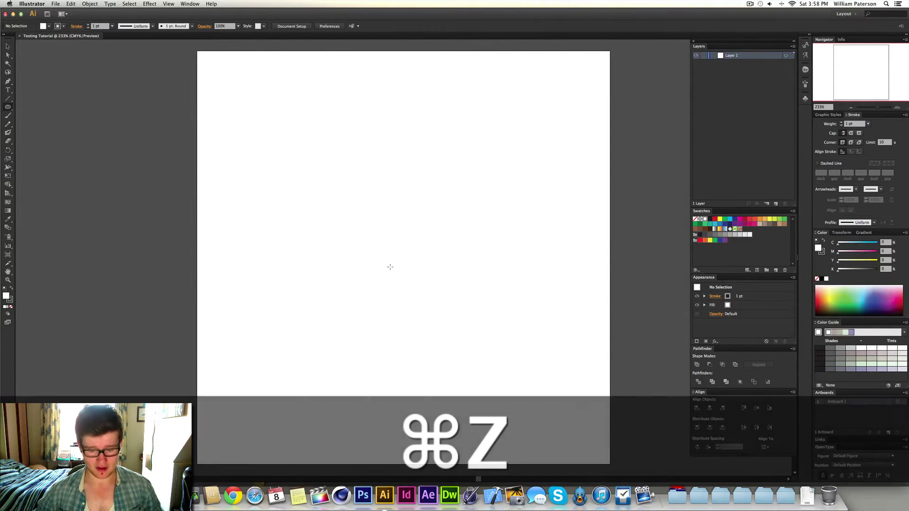
left_click(168, 4)
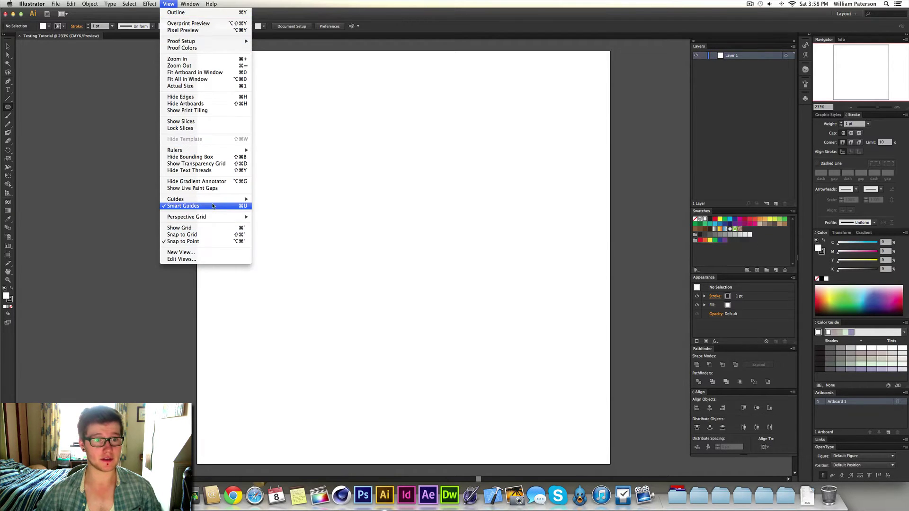
left_click(184, 207)
left_click(169, 4)
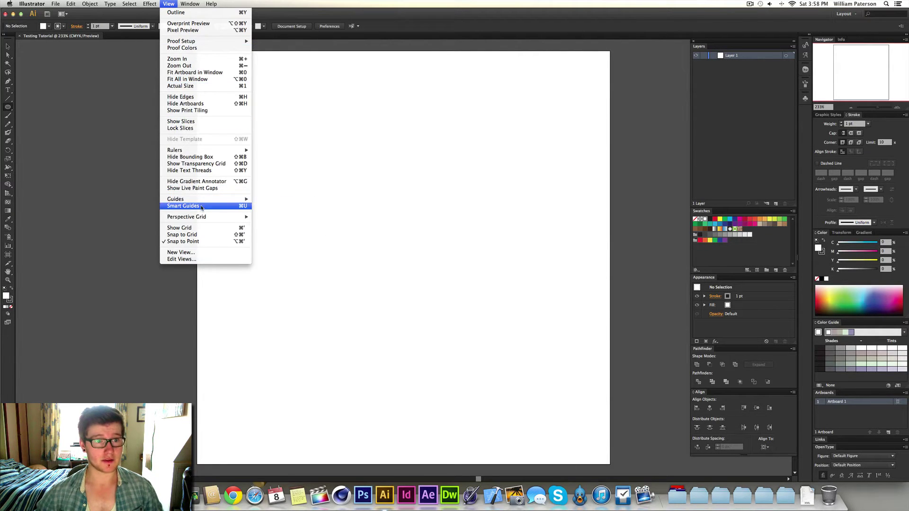
left_click(201, 207)
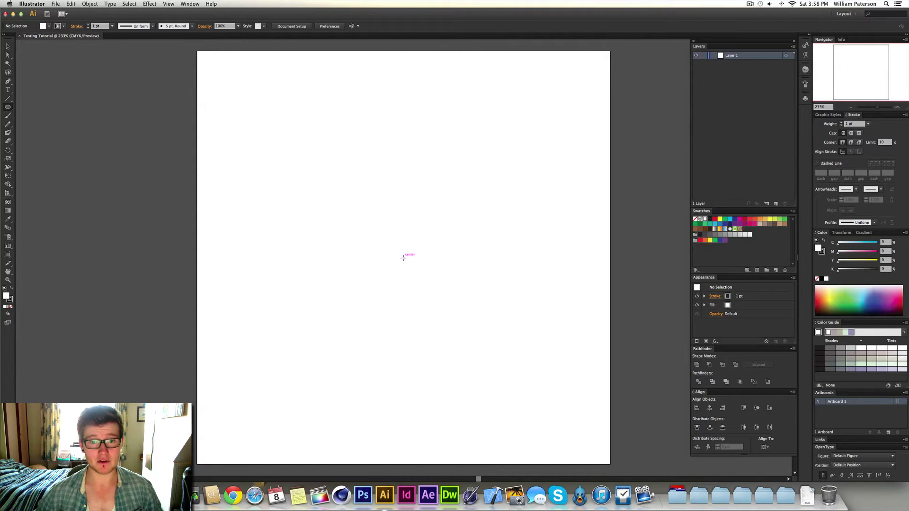
Draw a perfect thin-outlined circle about 271 px across, centred on the artboard, with the Ellipse tool
left_click_drag(405, 258, 524, 135)
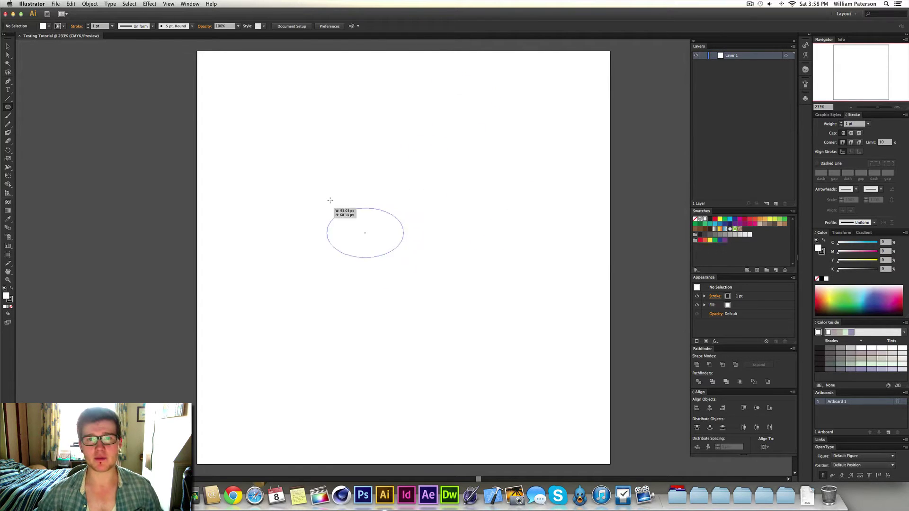
mouse_move(524, 135)
left_mouse_down()
mouse_move(482, 249)
mouse_move(297, 378)
left_mouse_up()
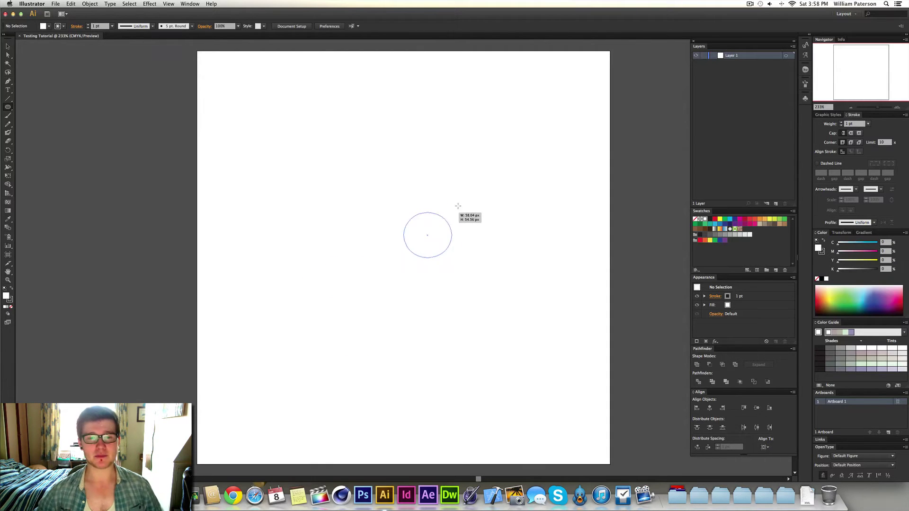
mouse_move(297, 378)
left_mouse_down()
mouse_move(427, 206)
mouse_move(513, 162)
mouse_move(507, 152)
left_mouse_up()
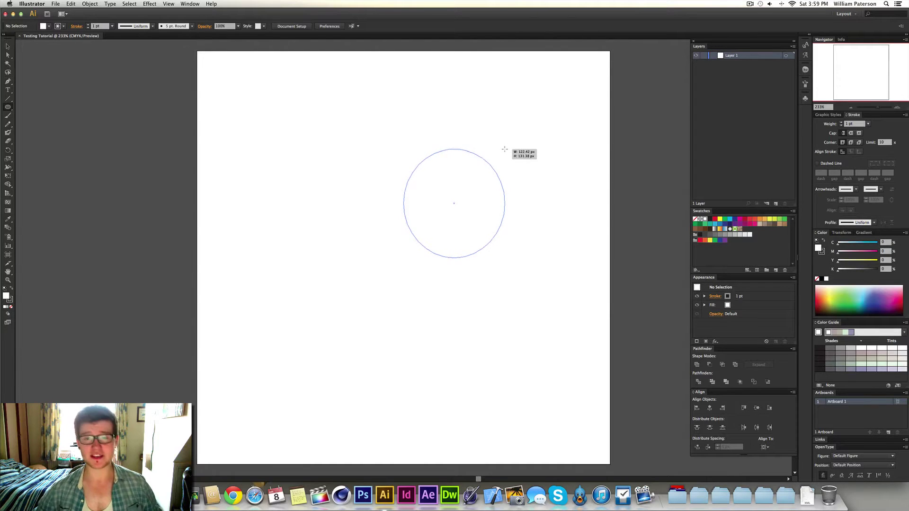
mouse_move(508, 151)
left_mouse_down()
mouse_move(480, 157)
mouse_move(511, 133)
left_mouse_up()
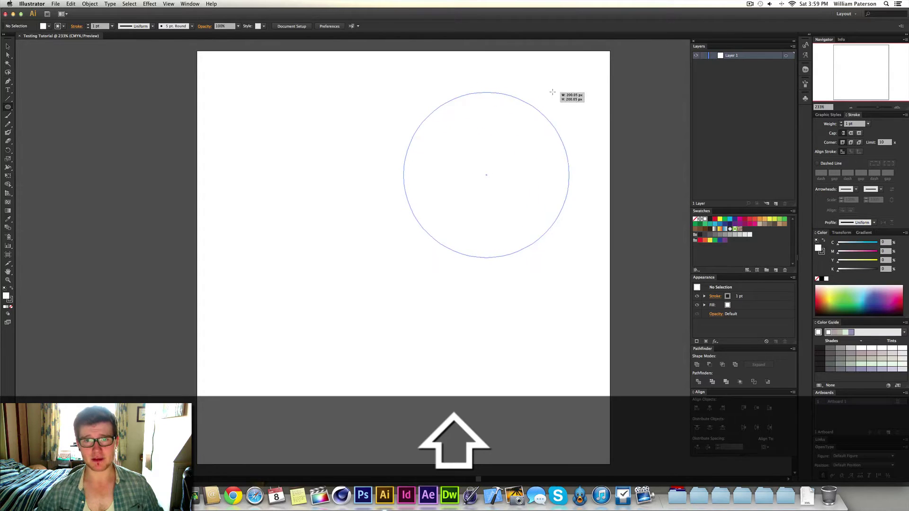
mouse_move(511, 133)
left_mouse_down()
mouse_move(380, 210)
mouse_move(364, 258)
mouse_move(259, 282)
mouse_move(554, 150)
mouse_move(398, 237)
left_mouse_up()
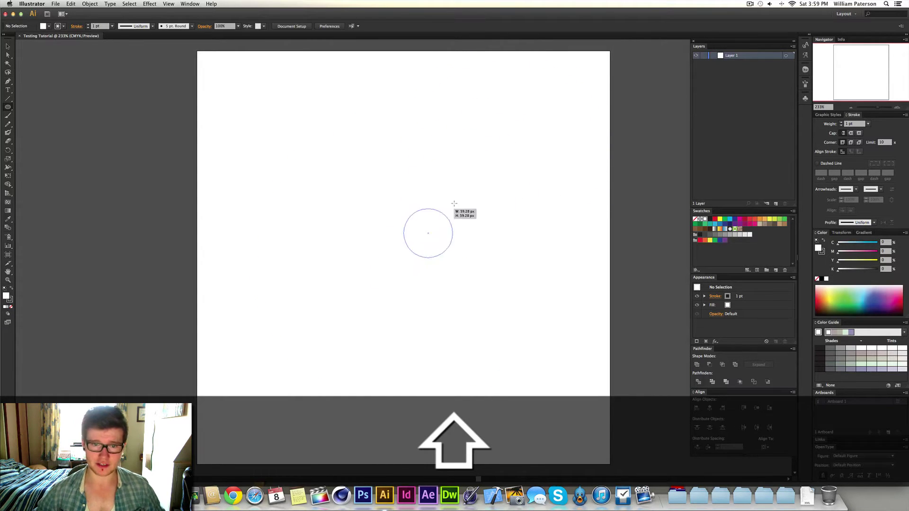
mouse_move(397, 237)
left_mouse_down()
mouse_move(367, 224)
mouse_move(554, 122)
mouse_move(432, 173)
left_mouse_up()
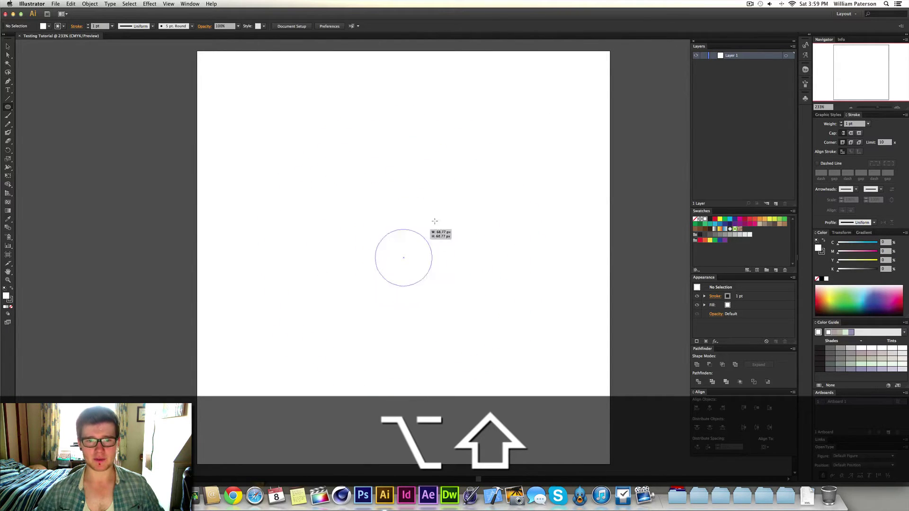
mouse_move(432, 173)
left_mouse_down()
mouse_move(554, 129)
mouse_move(502, 166)
left_mouse_up()
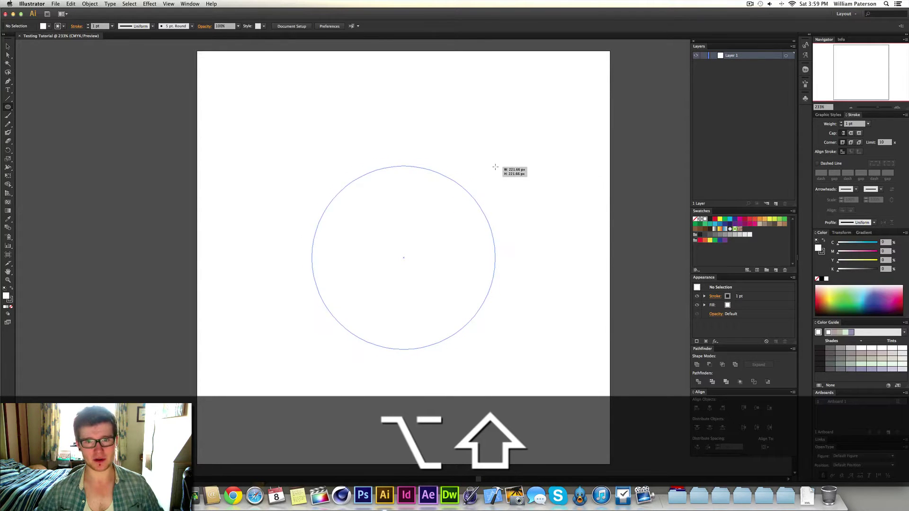
mouse_move(502, 165)
left_mouse_down()
mouse_move(465, 197)
mouse_move(515, 153)
left_mouse_up()
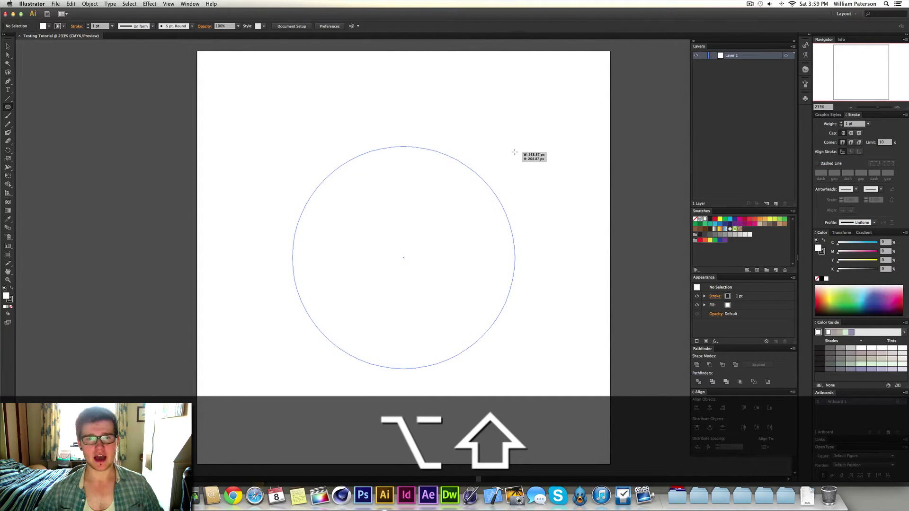
left_click_drag(516, 153, 516, 153)
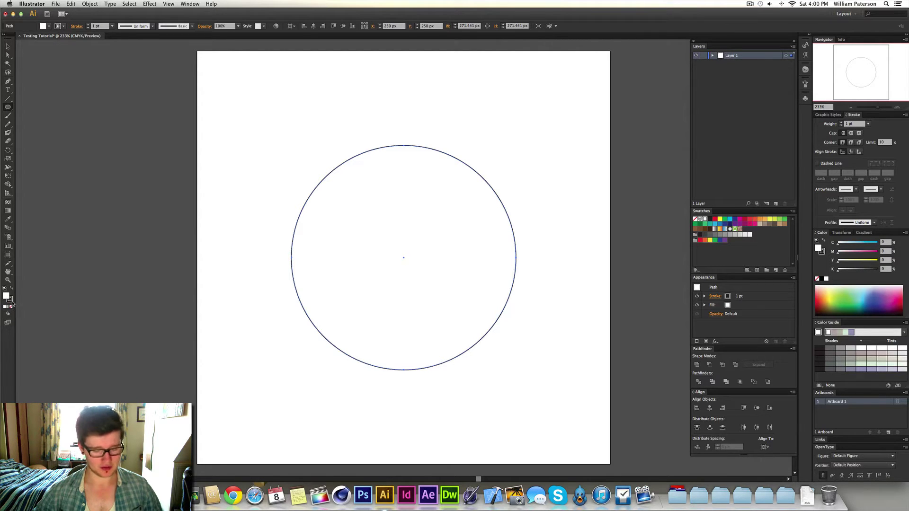
Set the circle's fill to None
left_click(10, 304)
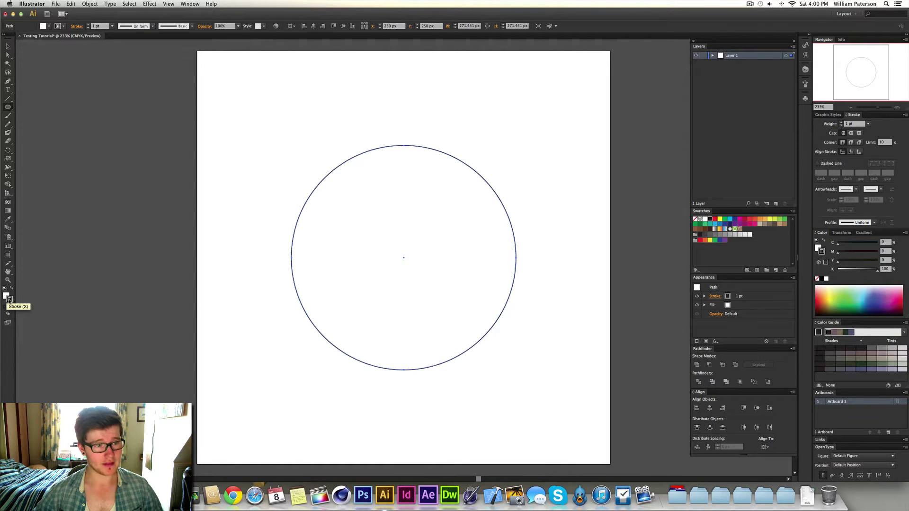
left_click(7, 299)
left_click(11, 303)
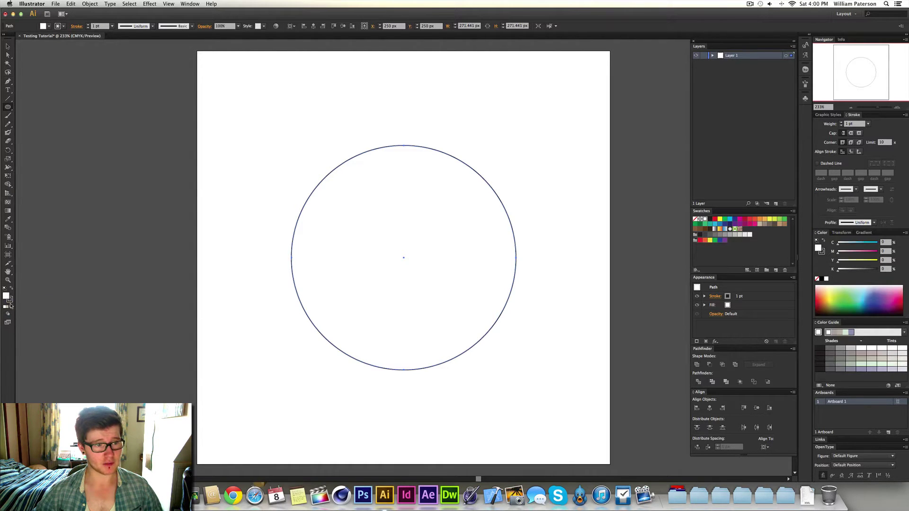
left_click(10, 304)
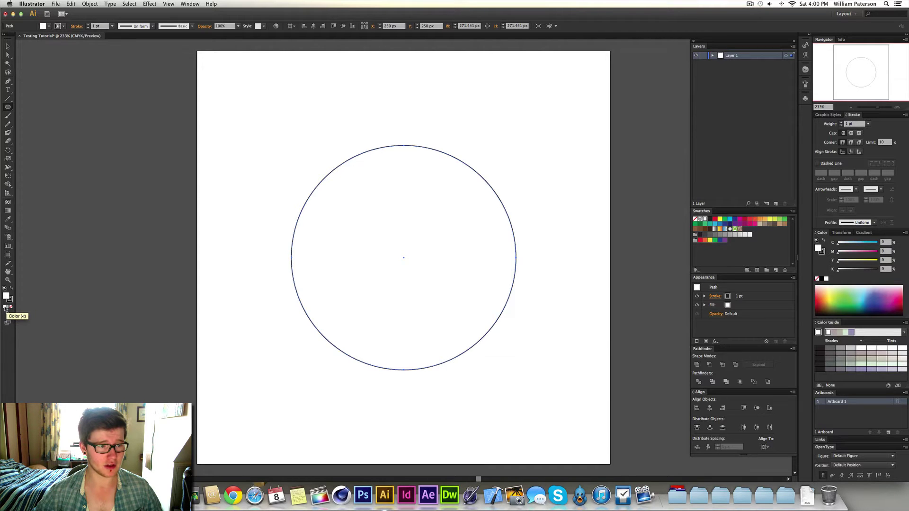
left_click(9, 307)
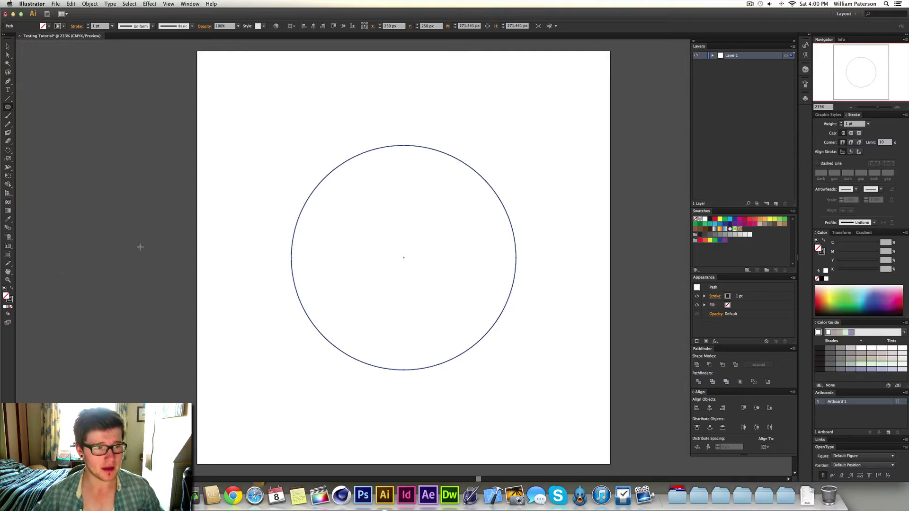
Swap fill and stroke so the circle becomes solid black without an outline
left_click(11, 302)
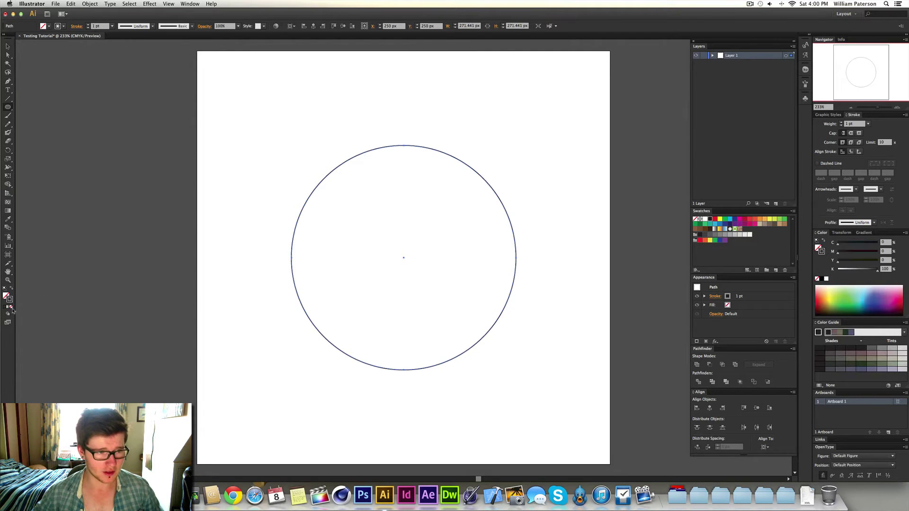
left_click(8, 298)
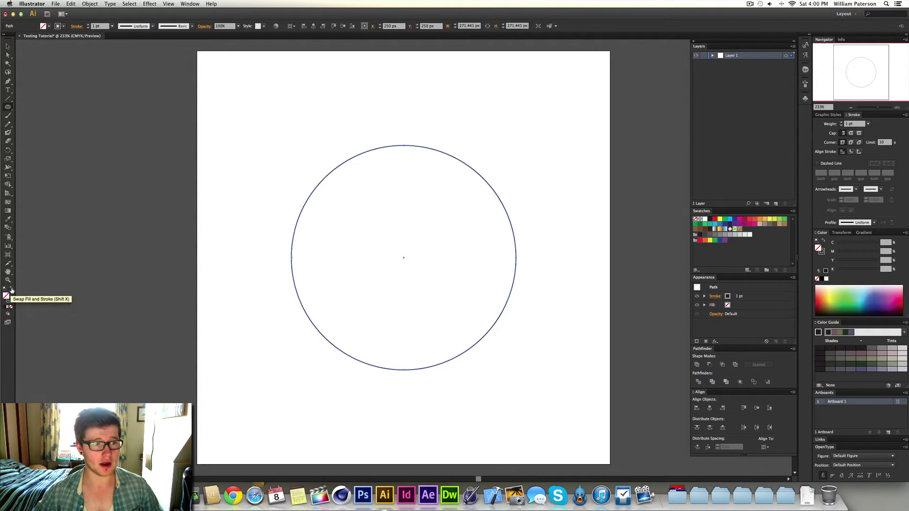
left_click(13, 291)
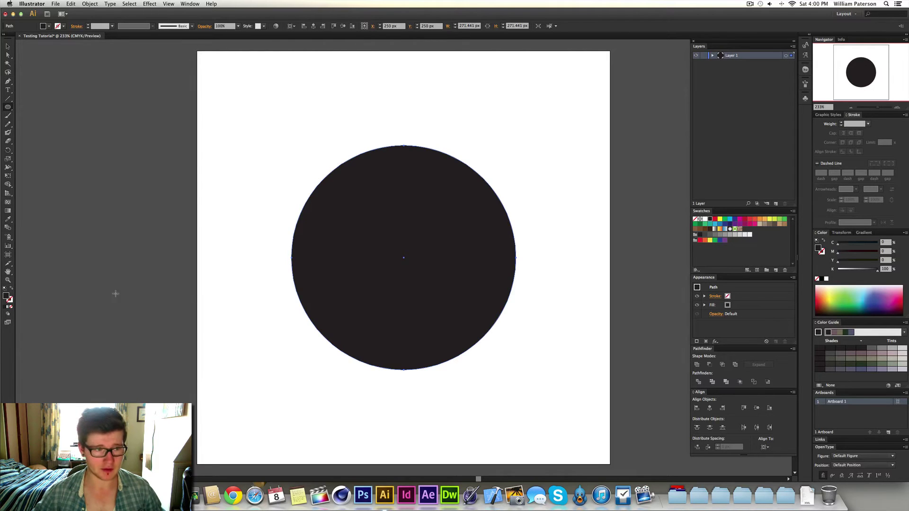
key("x")
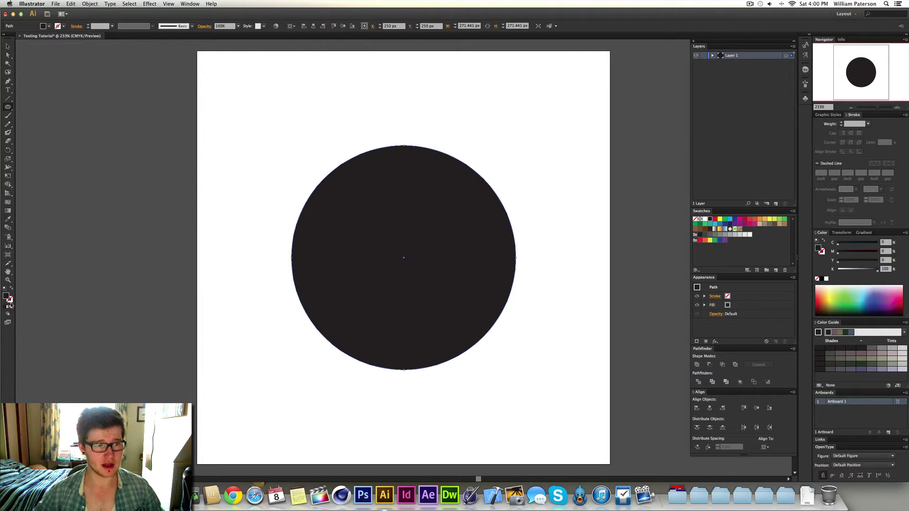
key("x")
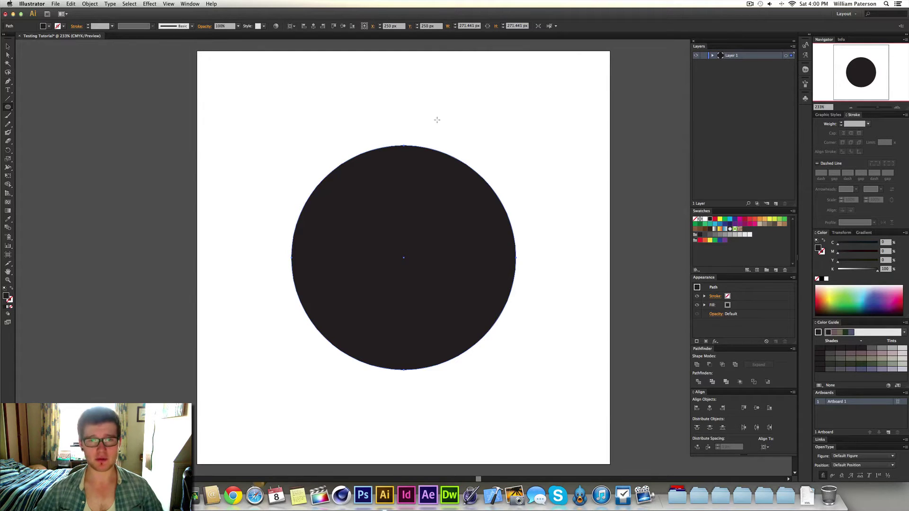
With the Selection tool, select the circle, then deselect it on empty canvas
key("v")
left_click_drag(432, 124, 374, 242)
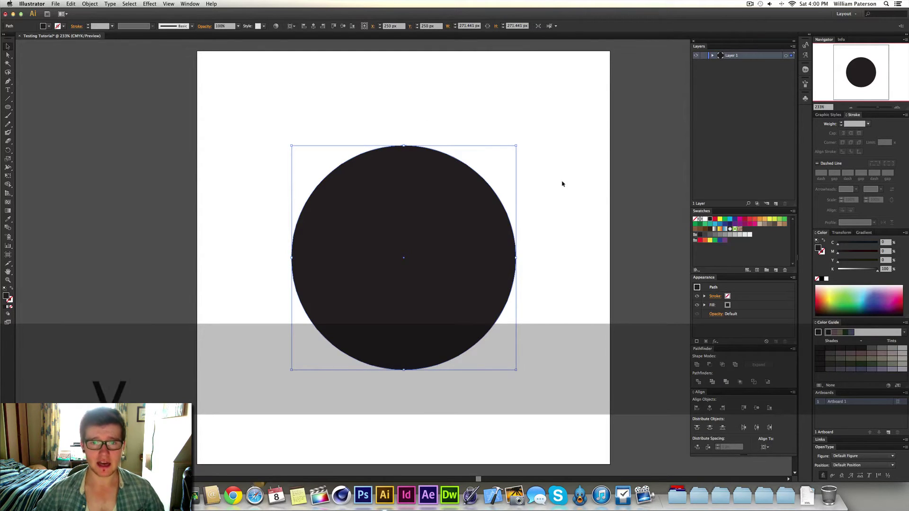
left_click_drag(560, 206, 494, 162)
left_click(565, 160)
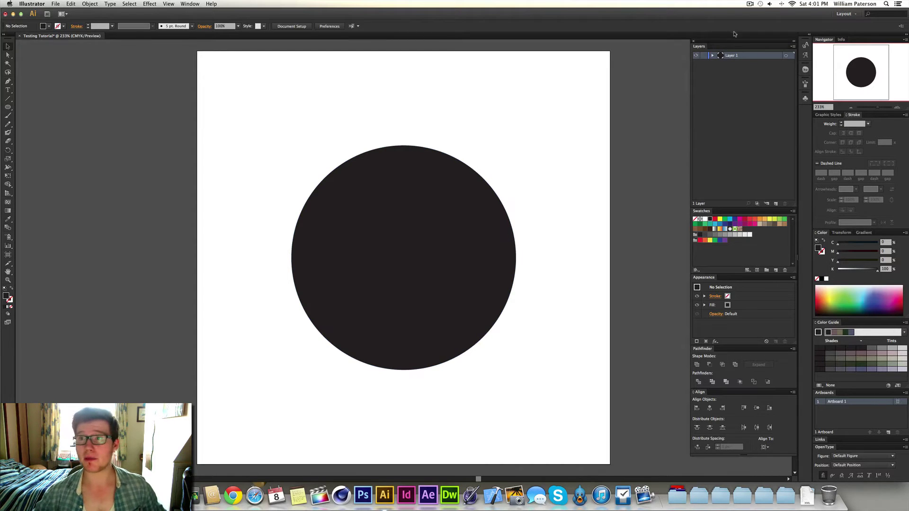
mouse_move(734, 40)
left_mouse_down()
mouse_move(616, 54)
mouse_move(730, 44)
left_mouse_up()
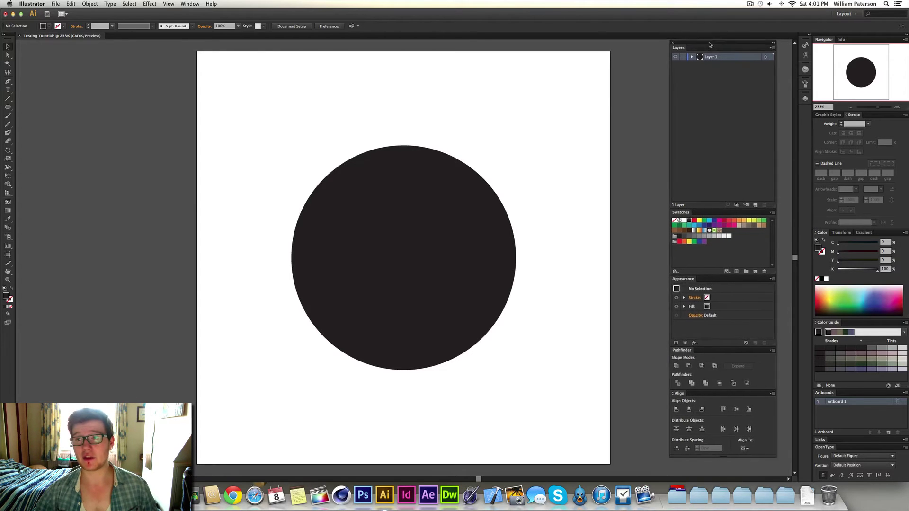
left_click_drag(720, 44, 724, 45)
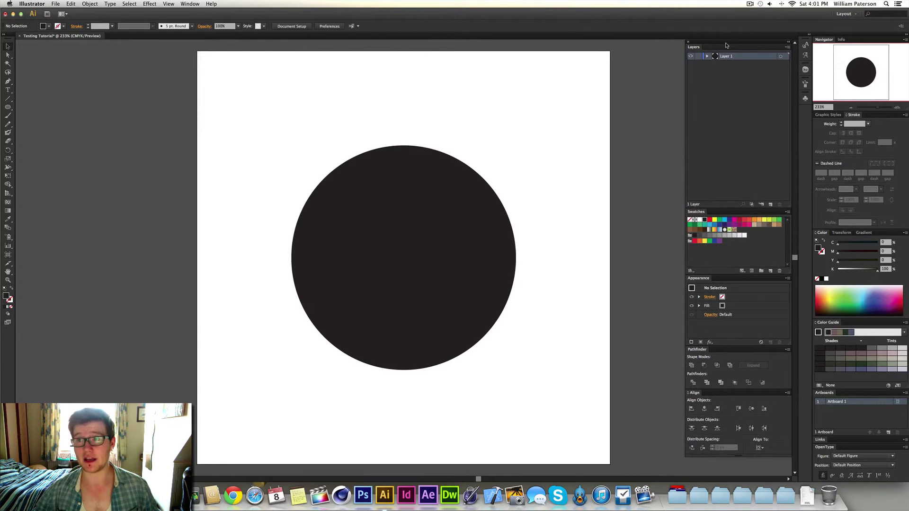
left_click_drag(726, 45, 712, 48)
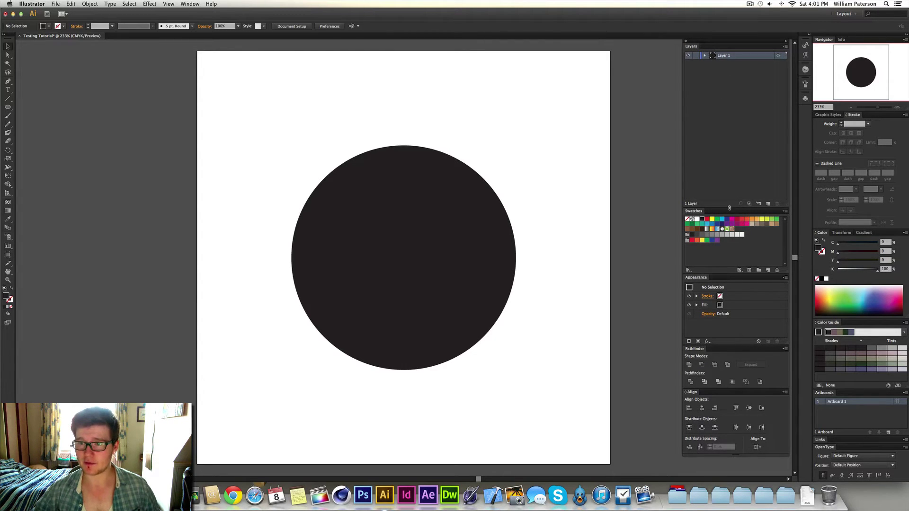
left_click_drag(729, 206, 740, 202)
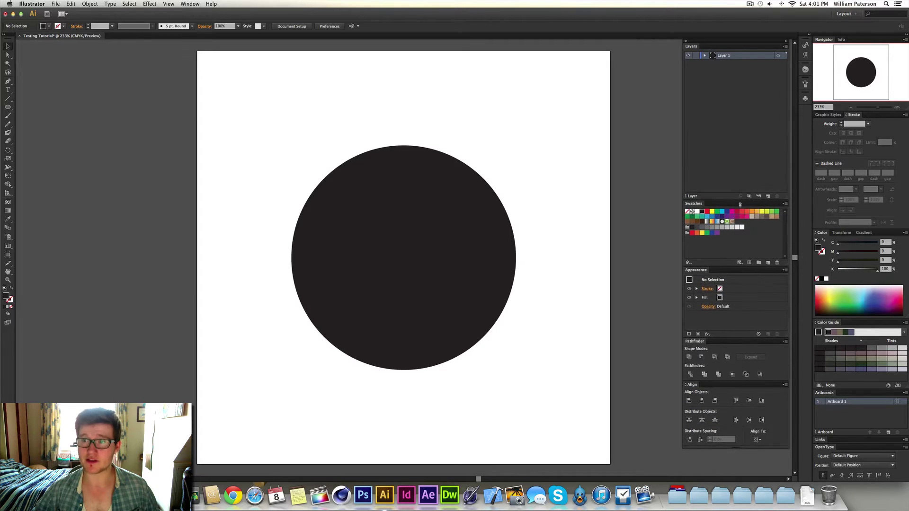
left_click_drag(740, 204, 734, 211)
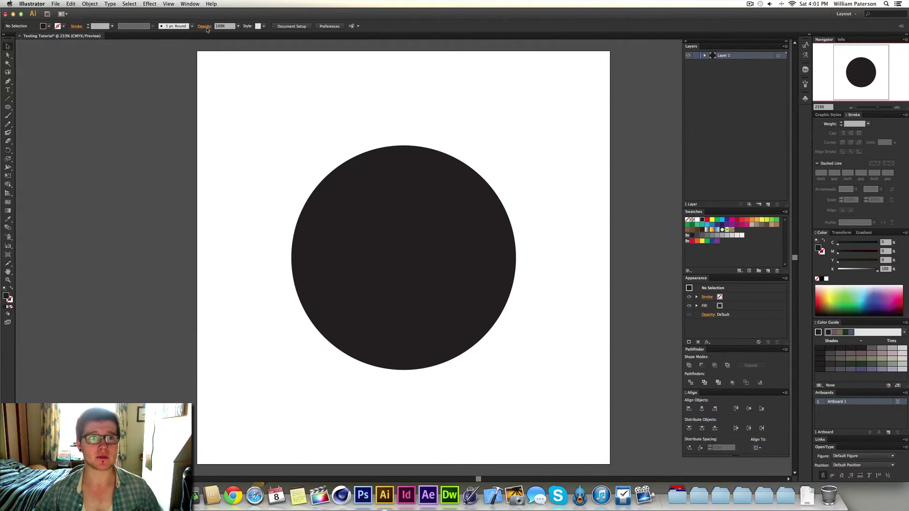
left_click(191, 3)
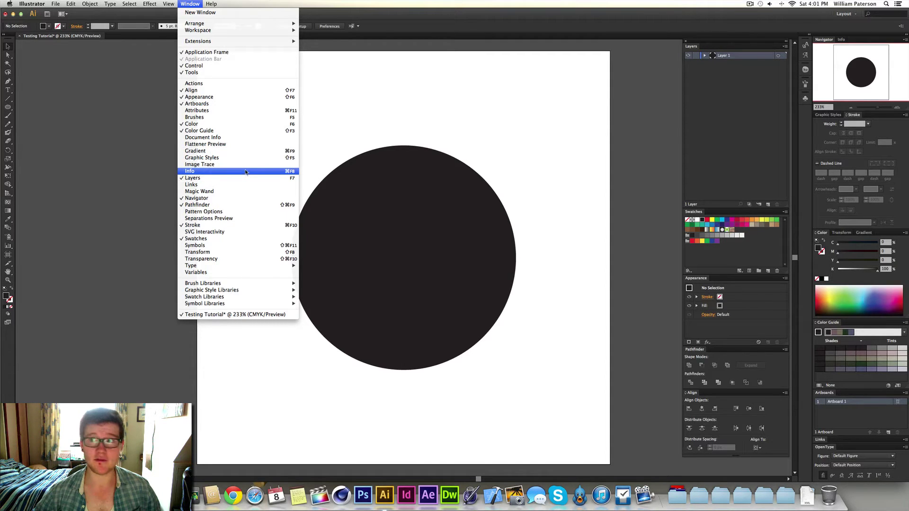
left_click(246, 172)
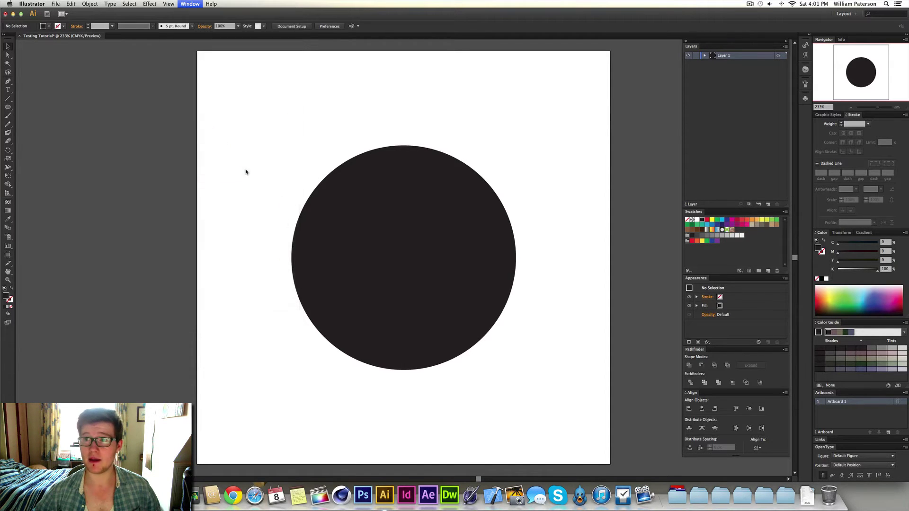
left_click(826, 40)
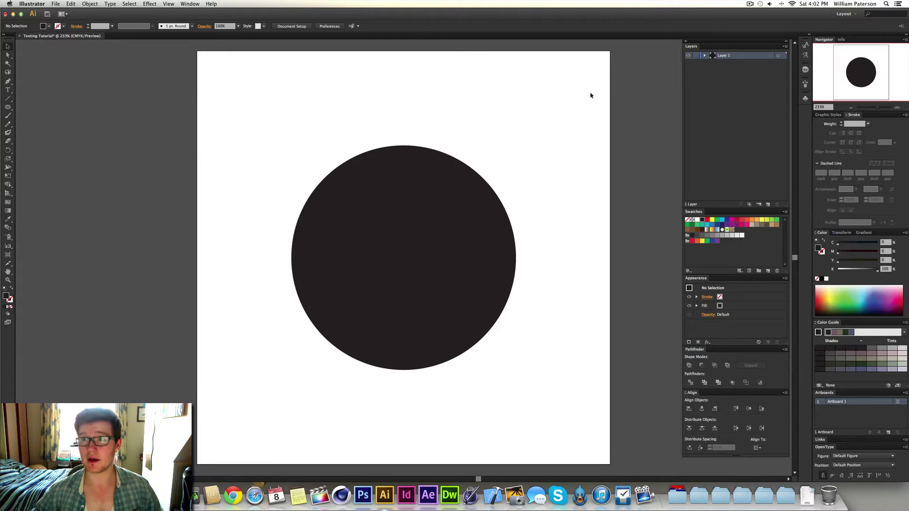
left_click(190, 4)
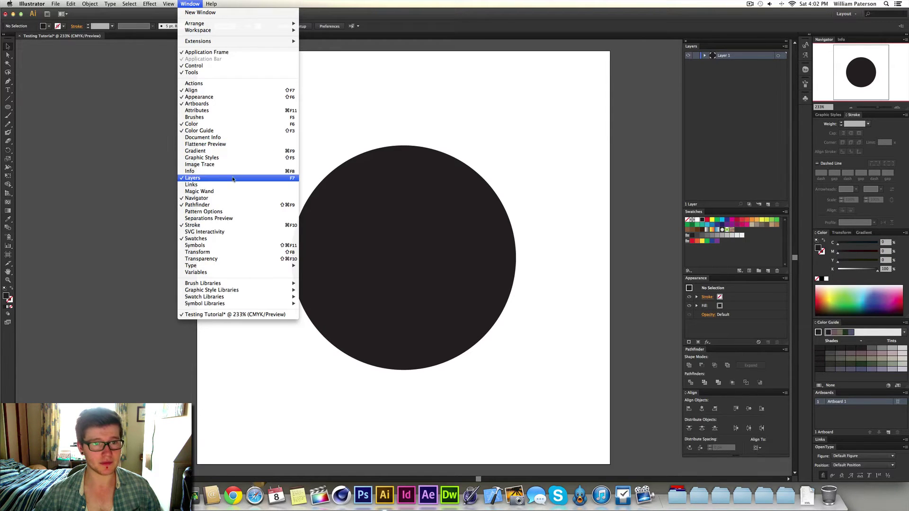
left_click(217, 198)
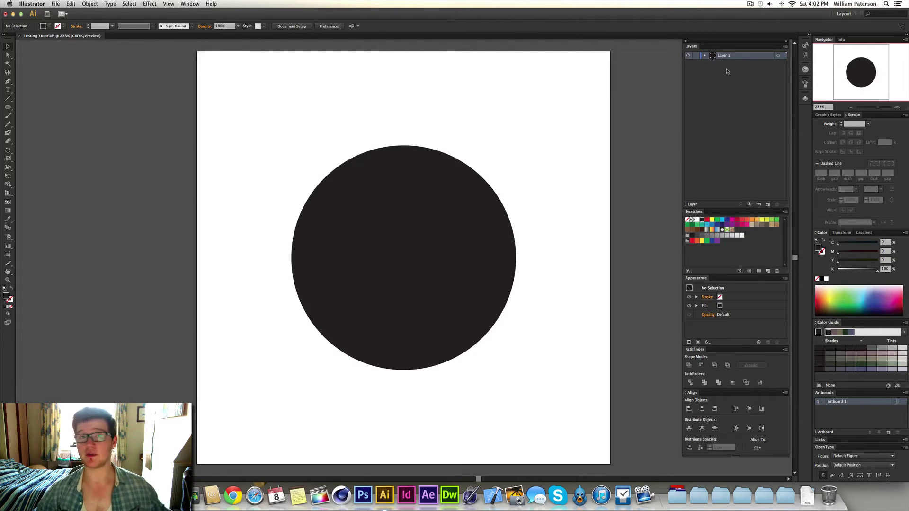
Rename Layer 1 to Circle, fixing a misspelling
double_click(725, 55)
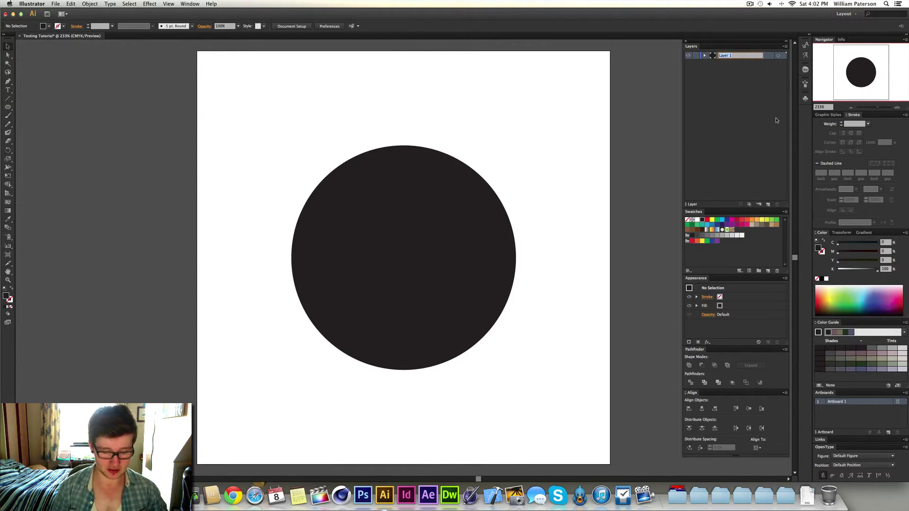
type("Cirlce")
key("Return")
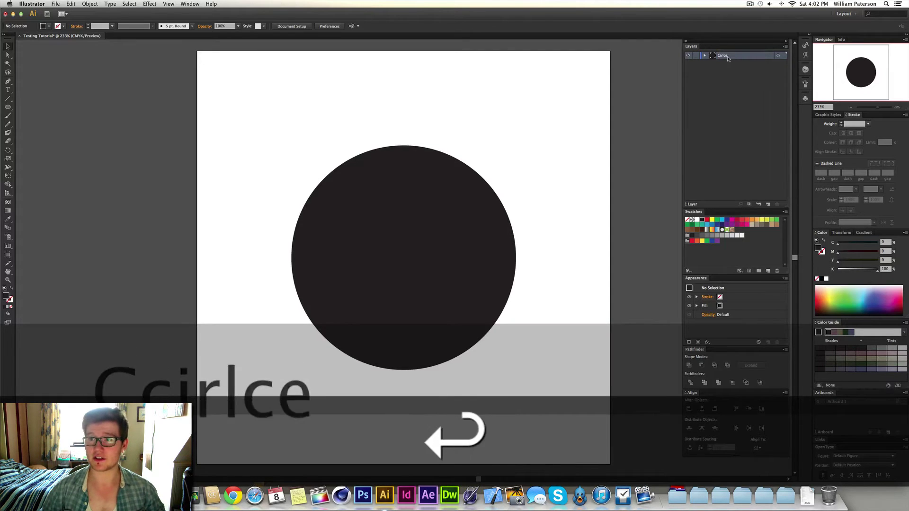
double_click(723, 56)
type("C")
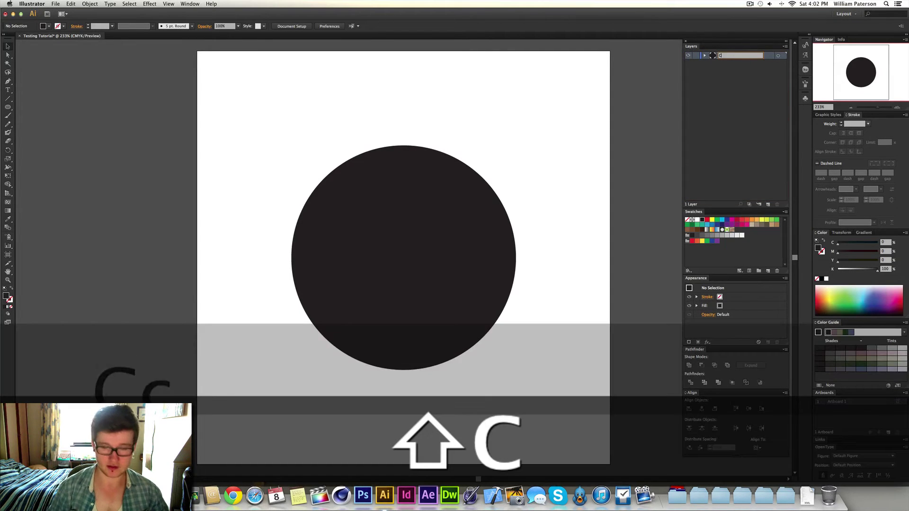
type("ircle")
key("Return")
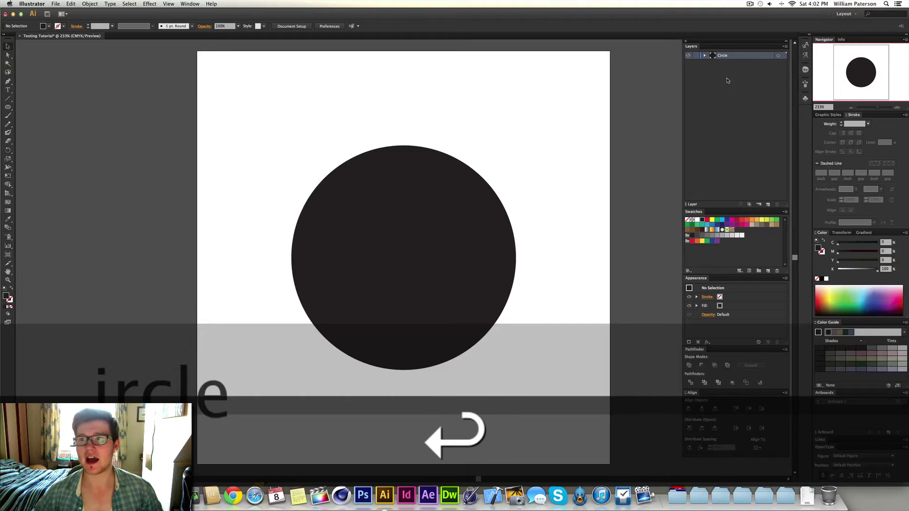
Expand the Circle layer to view its <Path>, then collapse it again
left_click(704, 56)
left_click(706, 56)
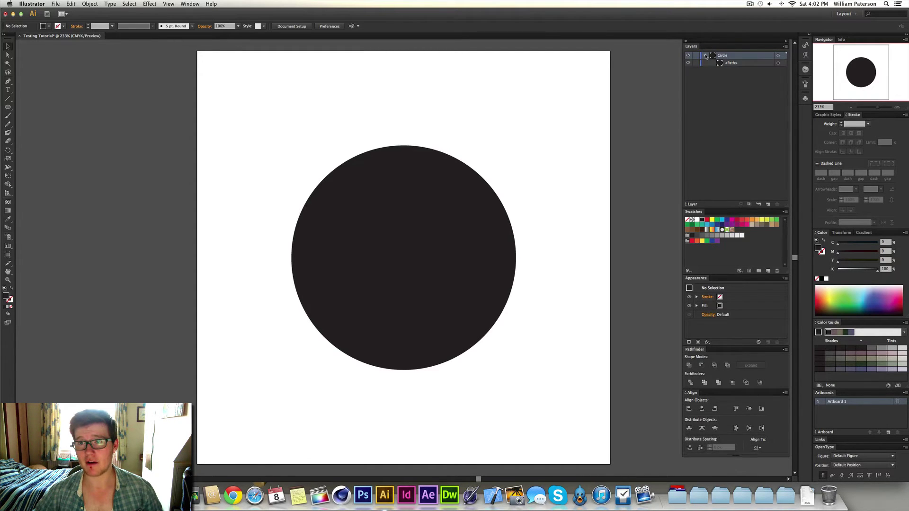
left_click(733, 63)
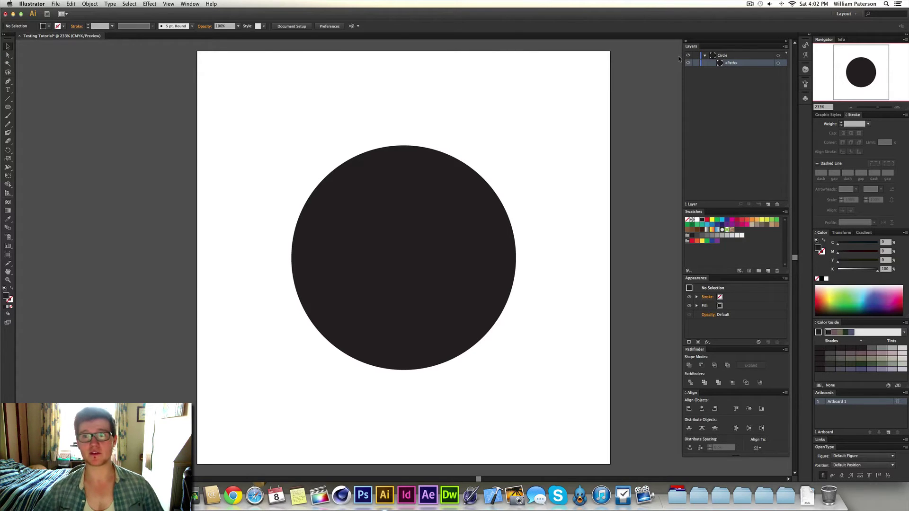
left_click(705, 56)
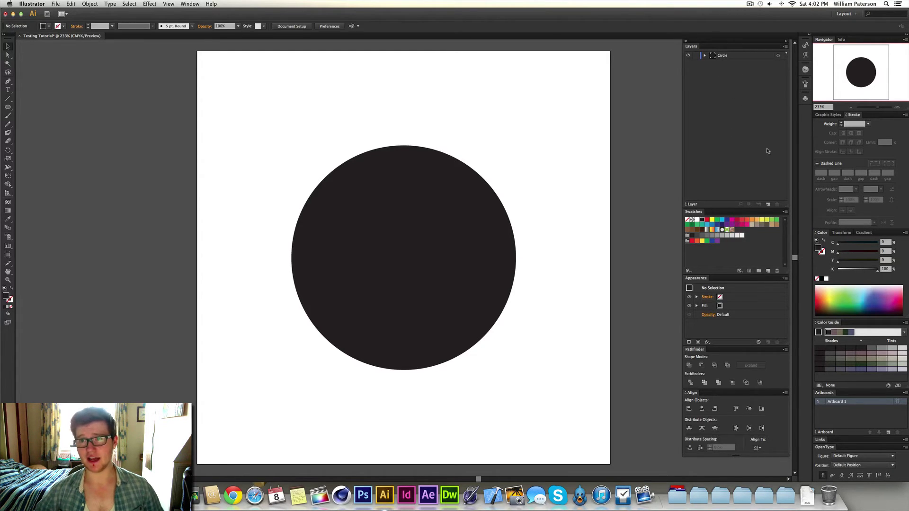
Add a second layer and open its Layer Options, keeping the Light Red colour
left_click(768, 206)
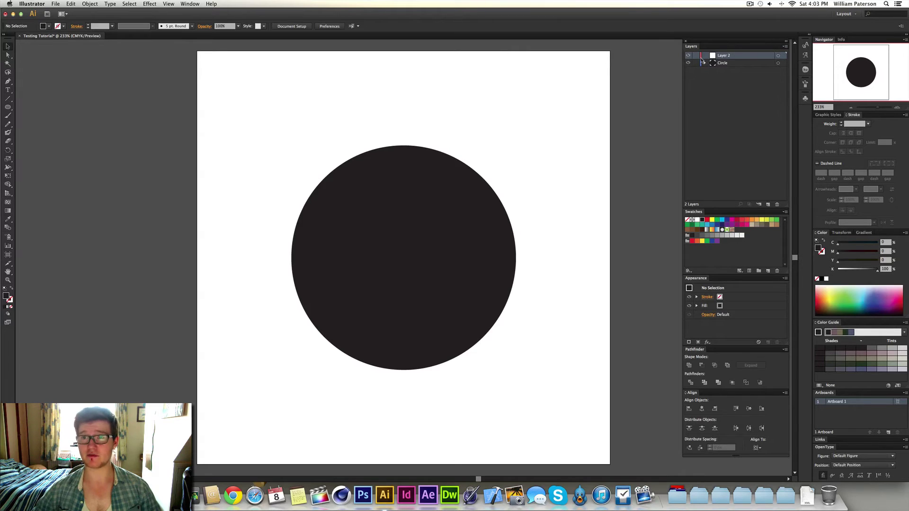
double_click(771, 57)
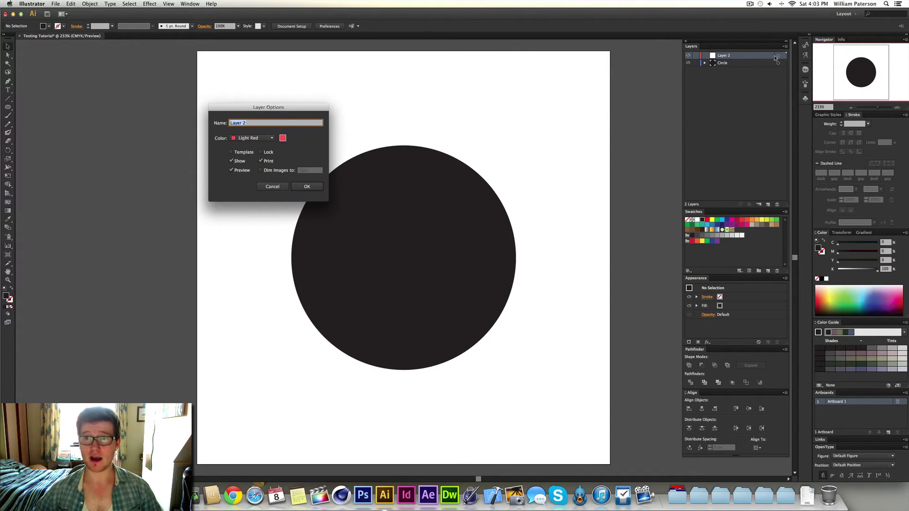
left_click_drag(269, 107, 610, 80)
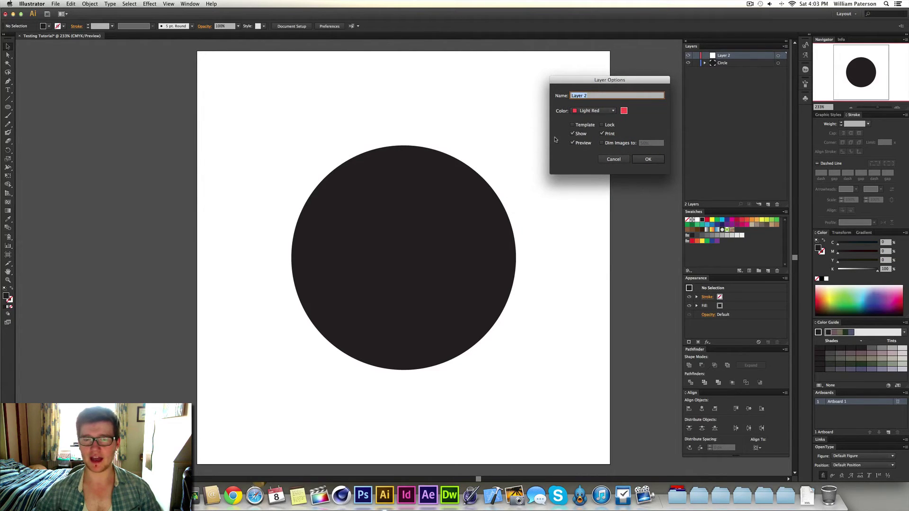
left_click(612, 111)
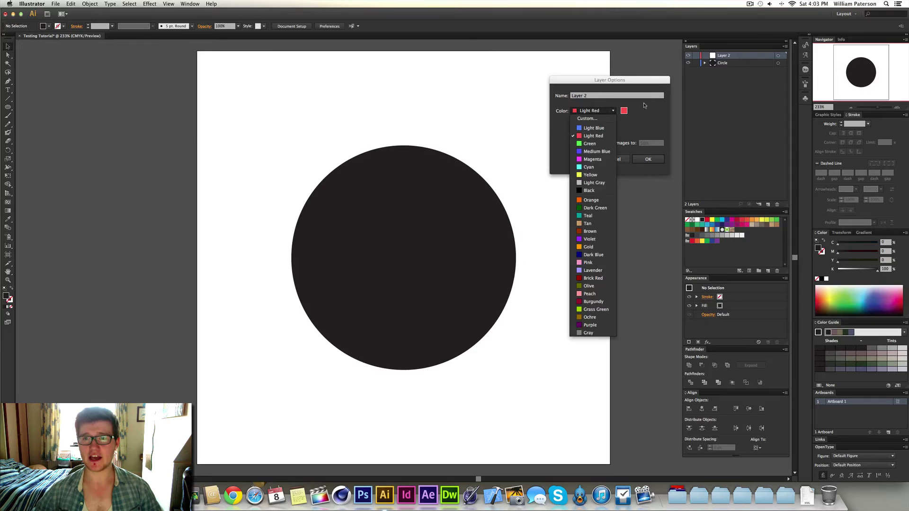
left_click(594, 111)
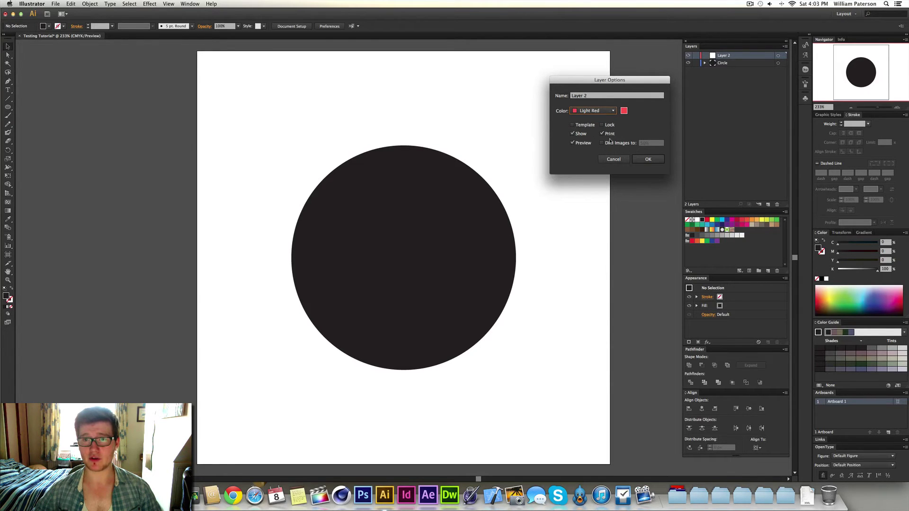
Name the new layer Next Shape, then select and try moving the black circle
left_click(594, 97)
key("ctrl+a")
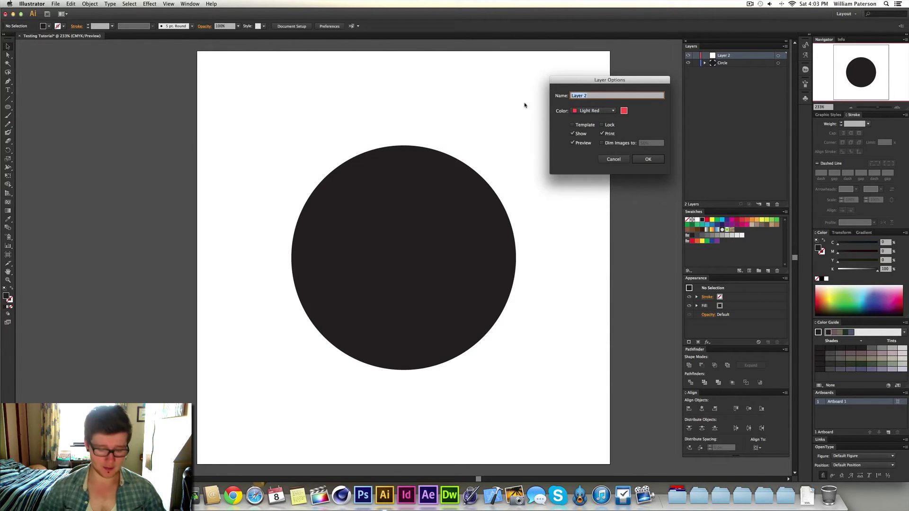
type("Next Sh")
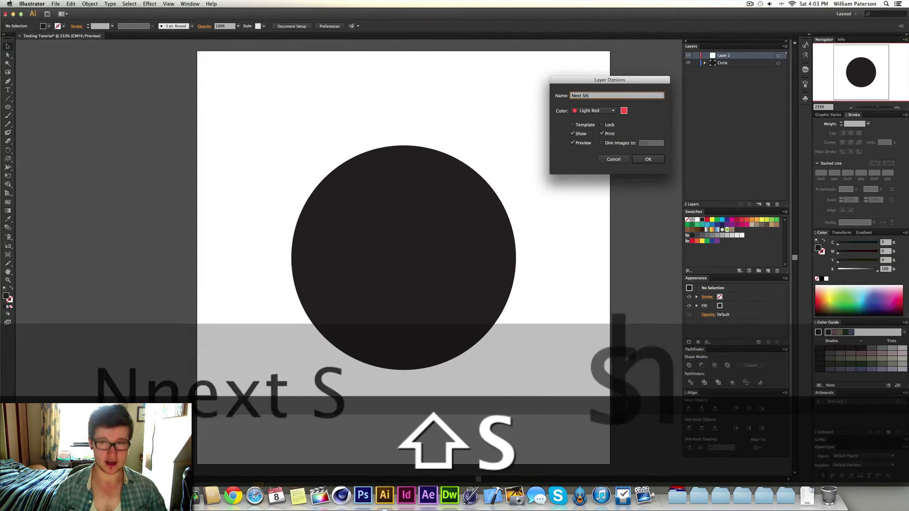
type("ape")
key("Return")
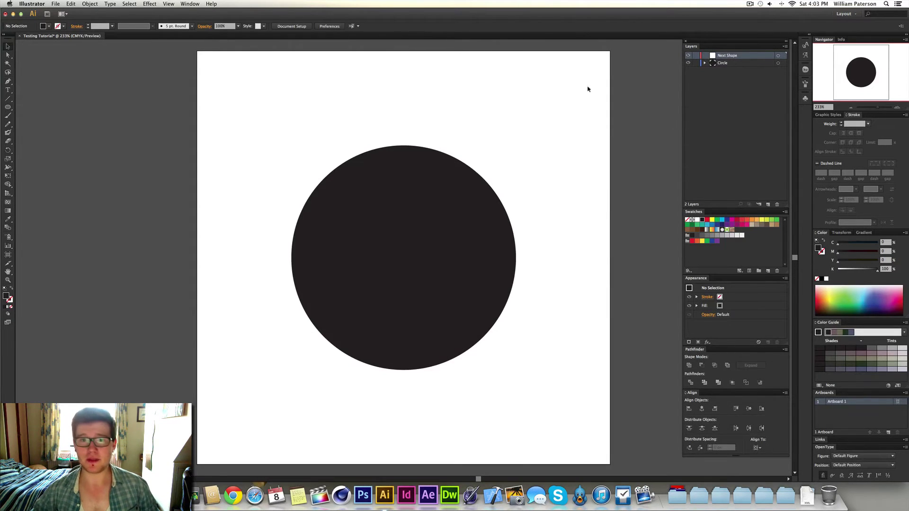
left_click(441, 235)
mouse_move(441, 235)
left_mouse_down()
mouse_move(497, 207)
mouse_move(533, 127)
left_mouse_up()
Undo the accidental circle move, then select and deselect the circle
key("ctrl+z")
left_click(533, 98)
left_click(576, 131)
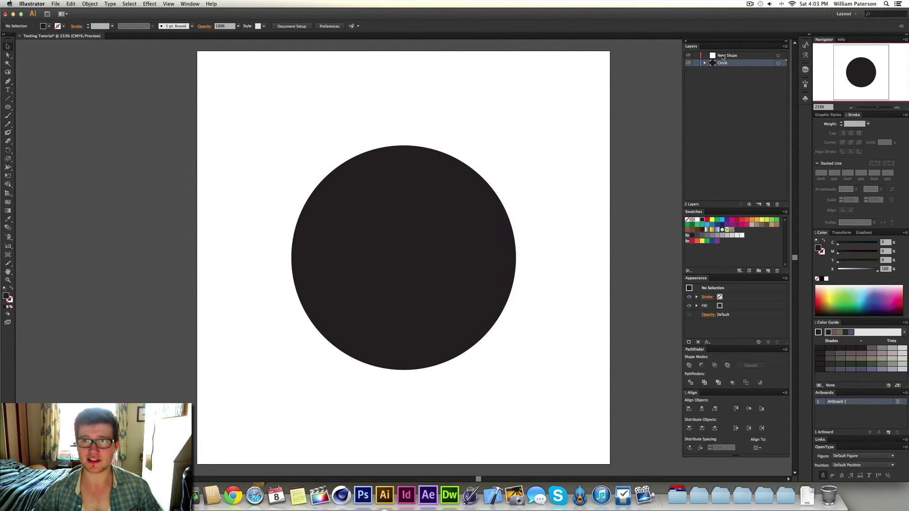
left_click_drag(525, 145, 440, 239)
left_click(568, 150)
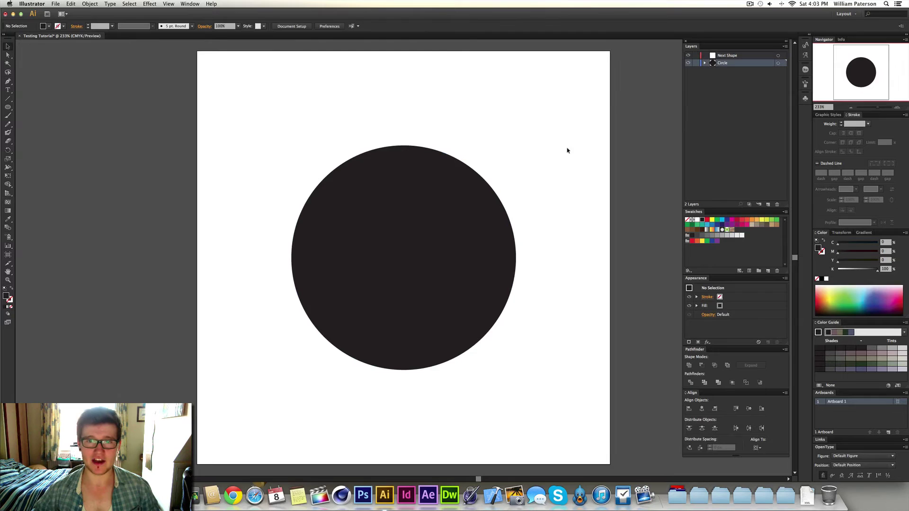
Box-select and deselect the circle again, then make Next Shape the active layer
left_click_drag(554, 149, 490, 206)
left_click(554, 142)
left_click_drag(561, 145, 480, 217)
left_click(588, 185)
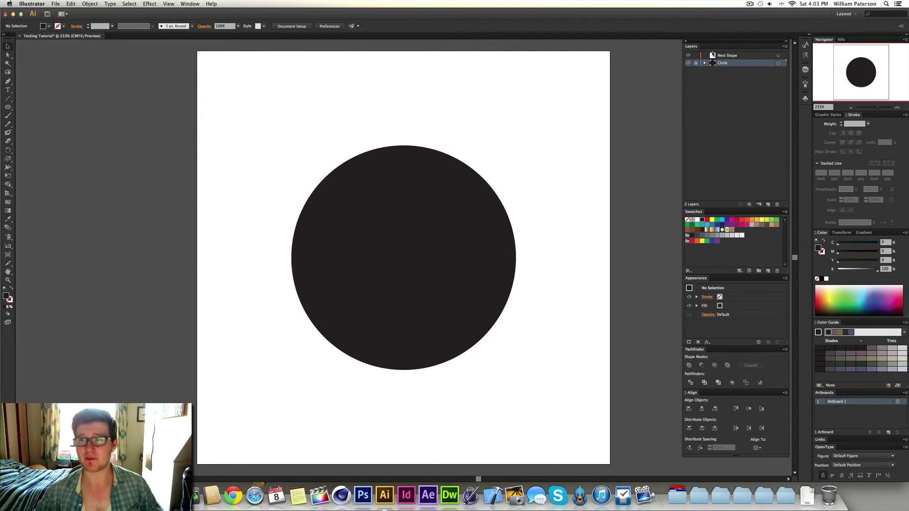
left_click(726, 55)
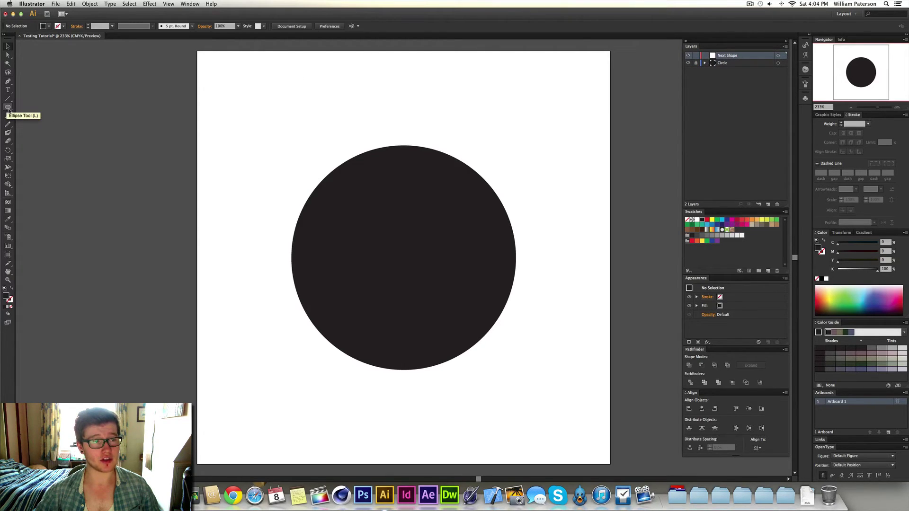
Draw a first square with the Rectangle tool, then undo it
left_click(10, 108)
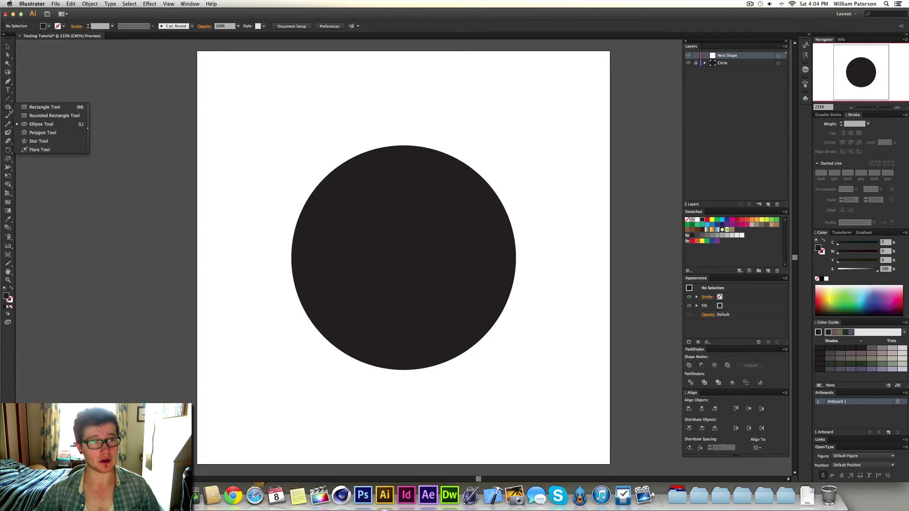
left_click(42, 107)
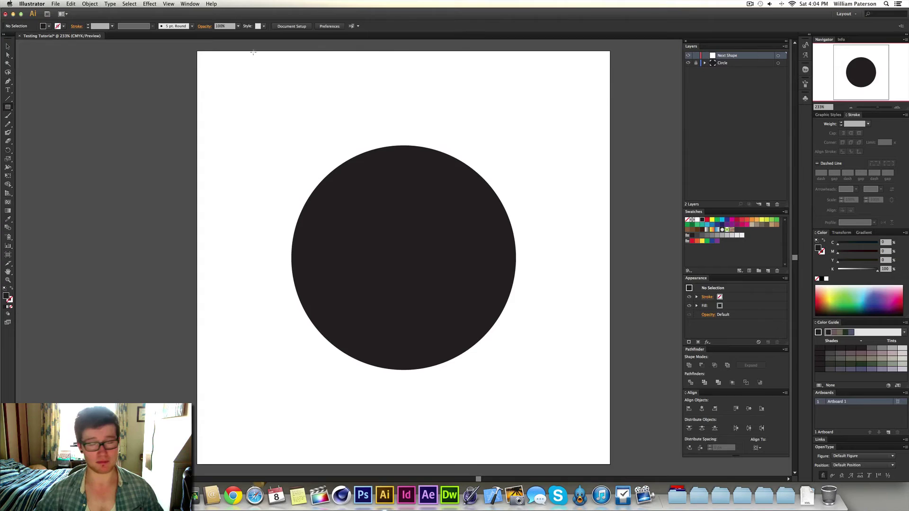
key("m")
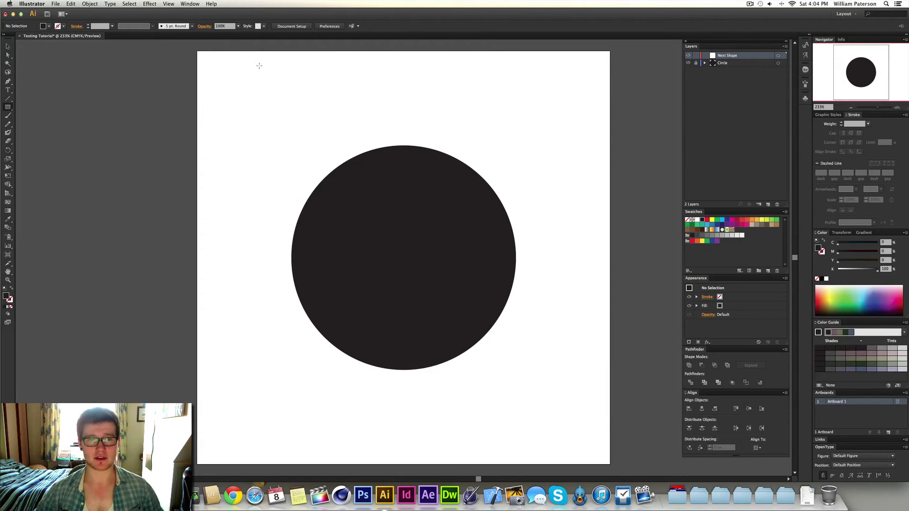
left_click_drag(302, 79, 538, 94)
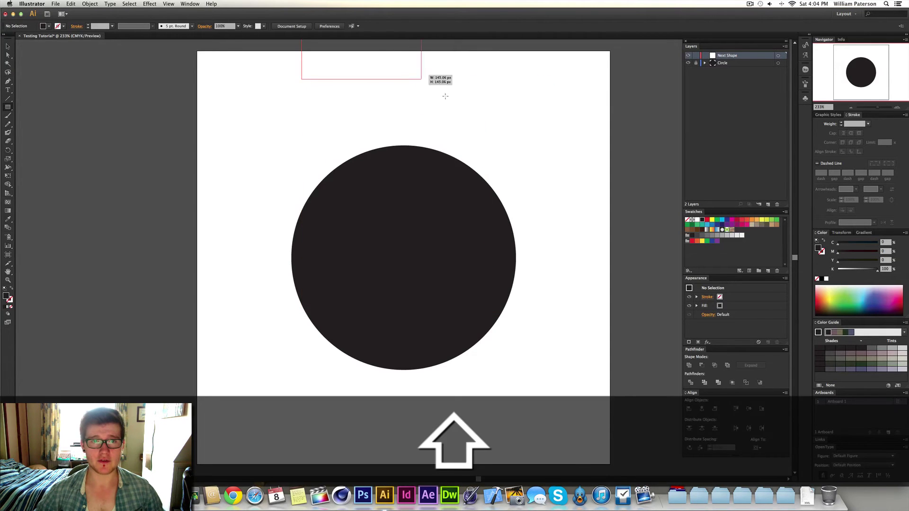
mouse_move(538, 94)
left_mouse_down()
mouse_move(478, 230)
mouse_move(533, 290)
mouse_move(525, 297)
mouse_move(446, 223)
left_mouse_up()
key("super+z")
Draw a black square over the circle's upper left and move it top-right
left_click_drag(214, 86, 322, 194)
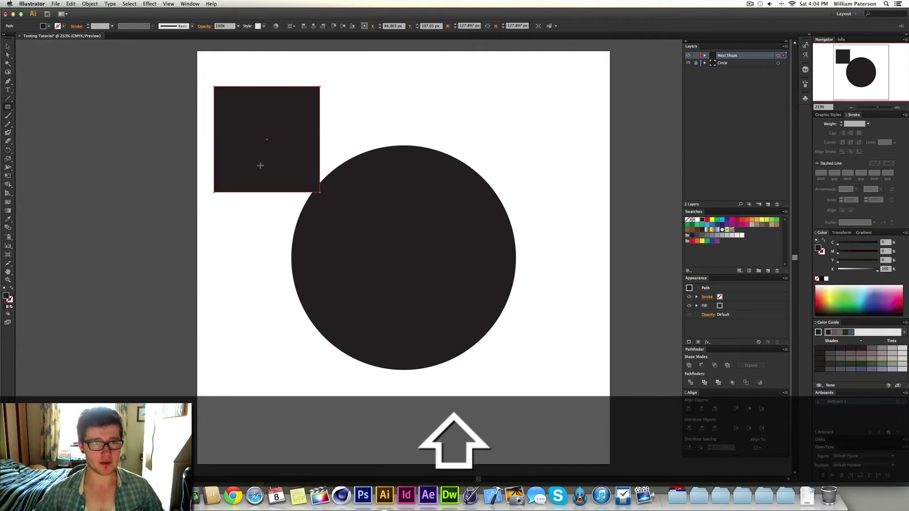
key("v")
left_click_drag(280, 140, 555, 135)
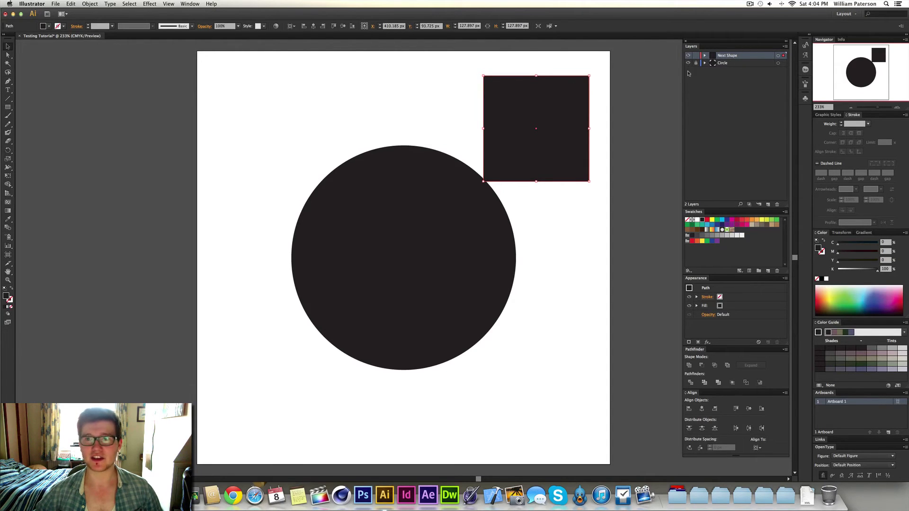
Change the Next Shape layer colour to Teal
double_click(767, 55)
left_click(595, 110)
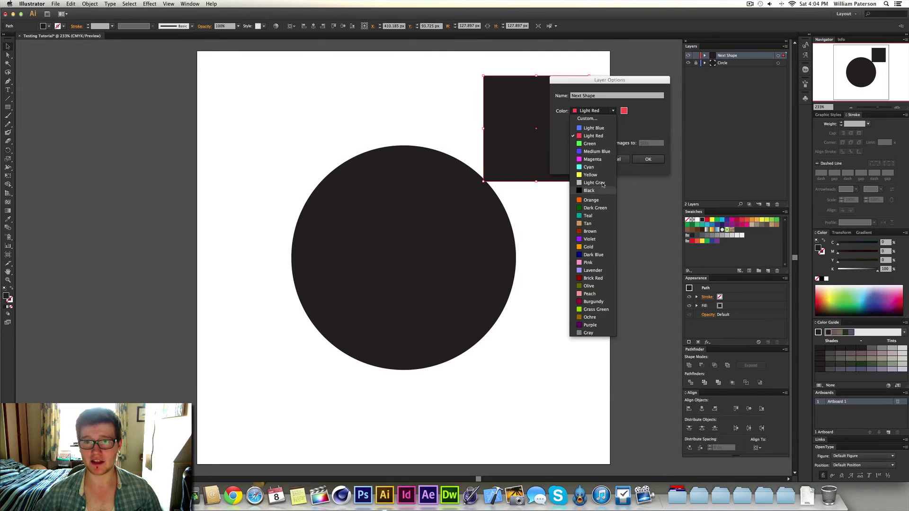
left_click(600, 217)
left_click(649, 159)
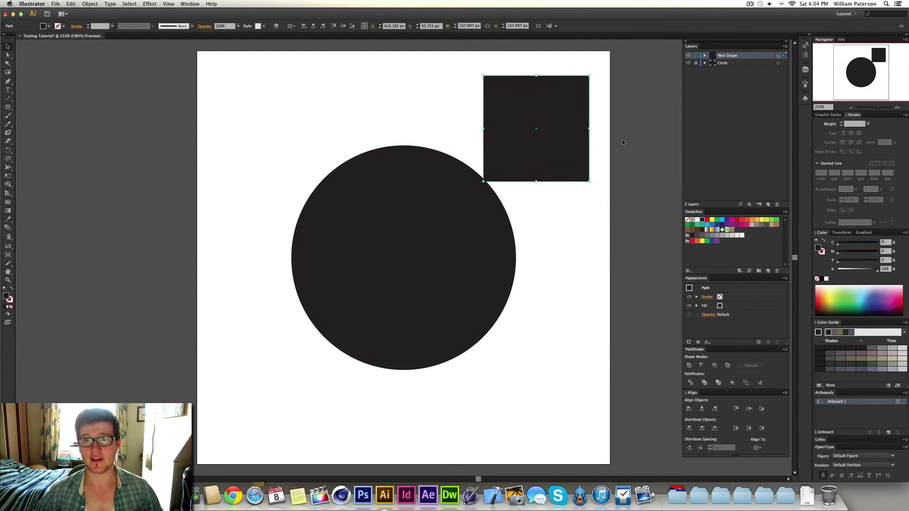
Move the square left of the circle, then back over its upper-right edge
left_click(621, 87)
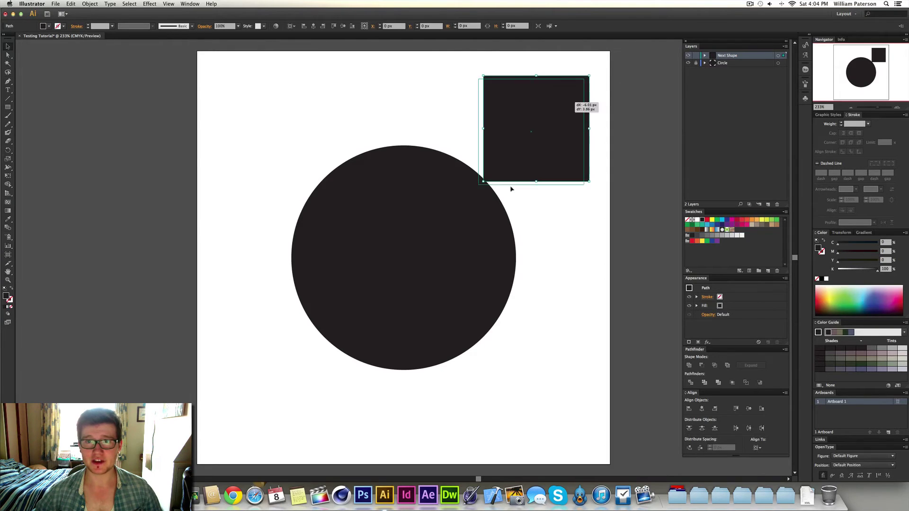
left_click_drag(585, 101, 340, 129)
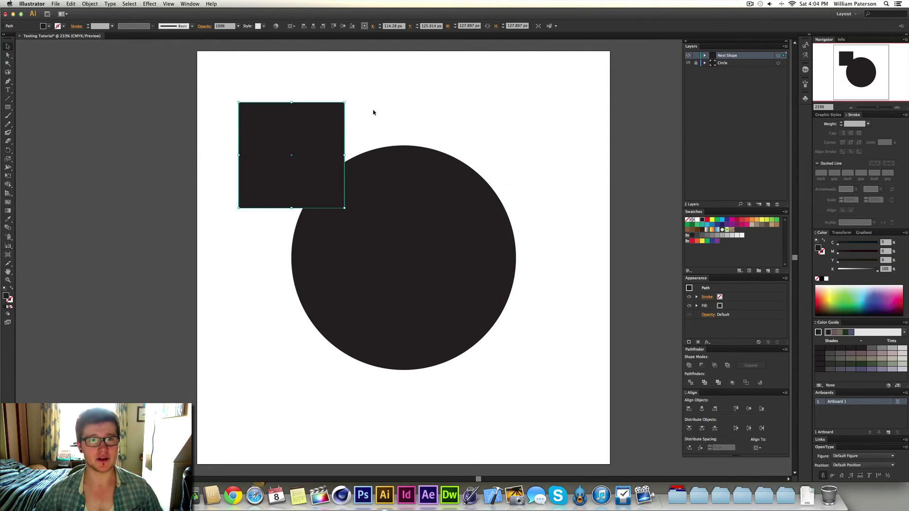
left_click_drag(322, 133, 555, 135)
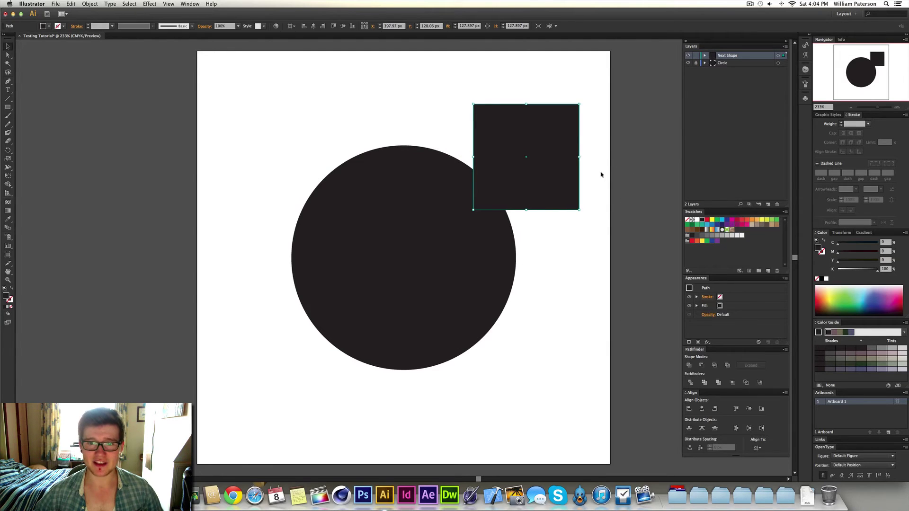
left_click(489, 330)
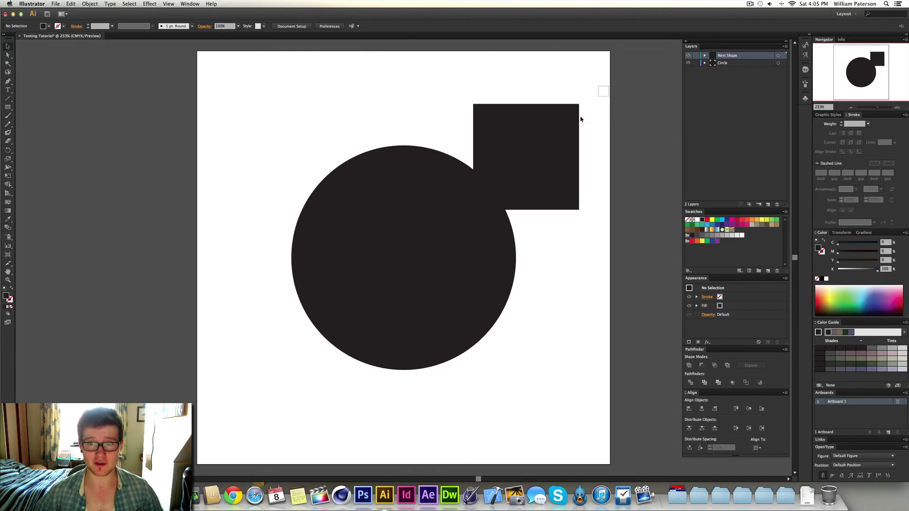
left_click_drag(632, 126, 497, 213)
left_click(587, 226)
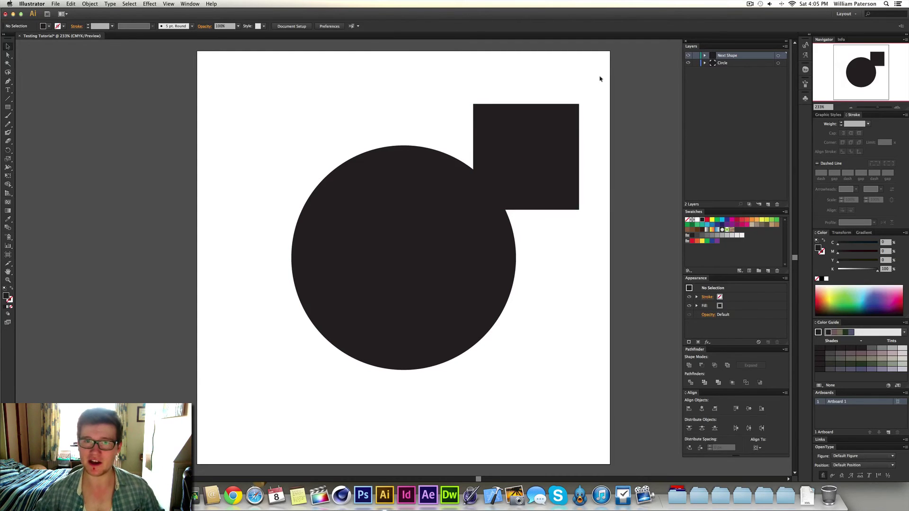
left_click_drag(600, 78, 470, 225)
left_click(434, 146, "shift")
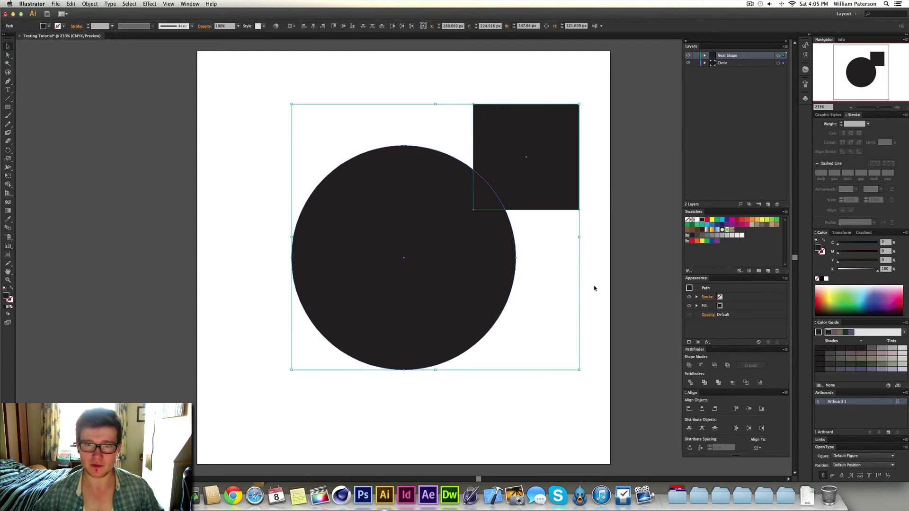
left_click(602, 107)
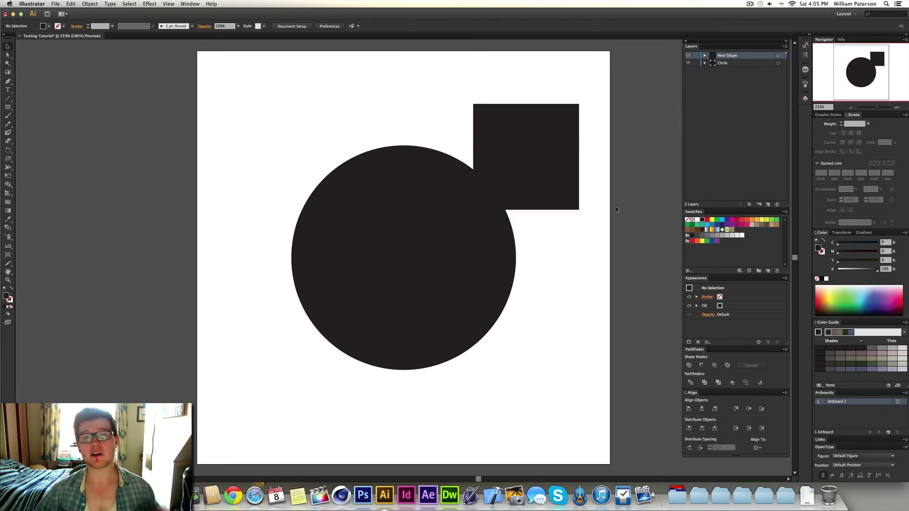
left_click_drag(562, 167, 562, 167)
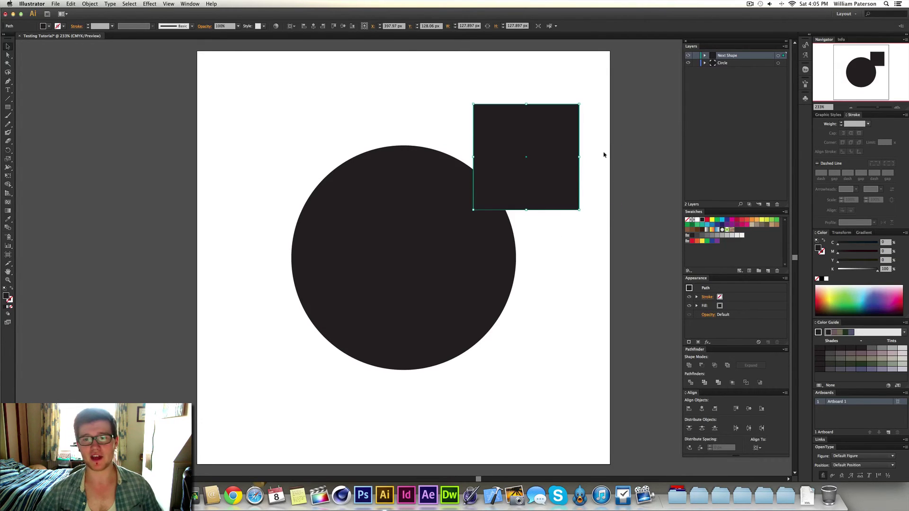
left_click(609, 161)
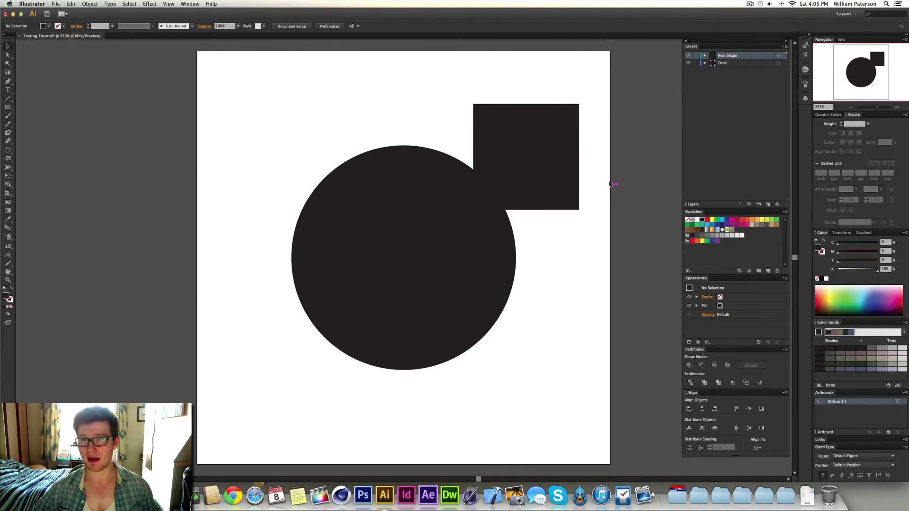
Fill the square with cyan, then lighten the fill to a pale lavender-blue
left_click(540, 164)
left_click(625, 142)
left_click_drag(604, 138, 562, 177)
left_click(588, 169)
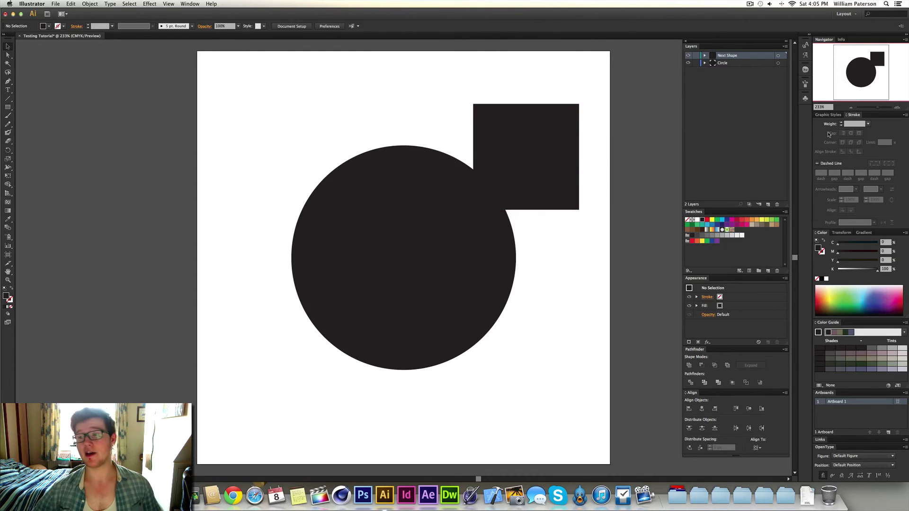
left_click(526, 157)
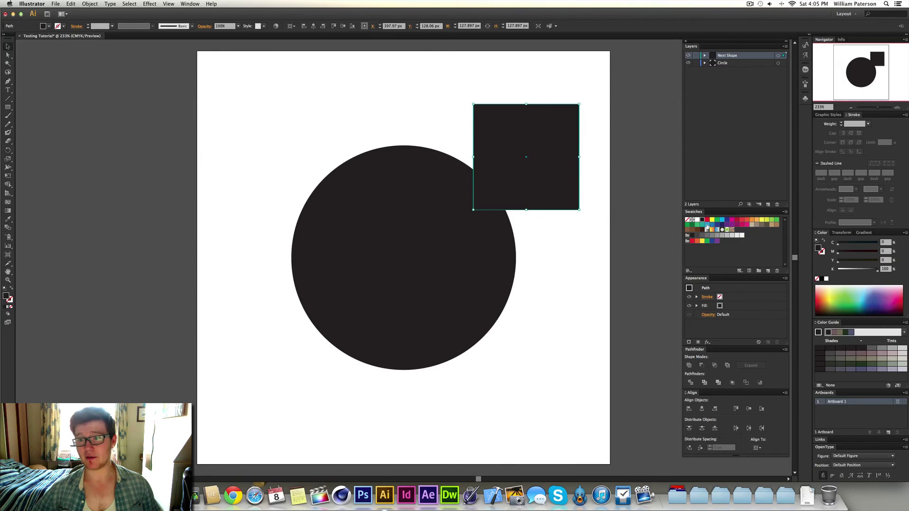
left_click(713, 230)
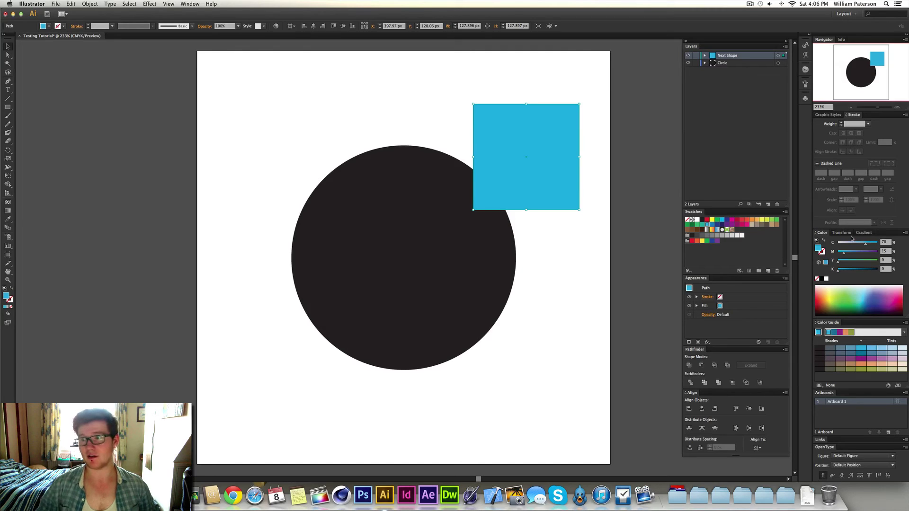
left_click_drag(865, 243, 851, 246)
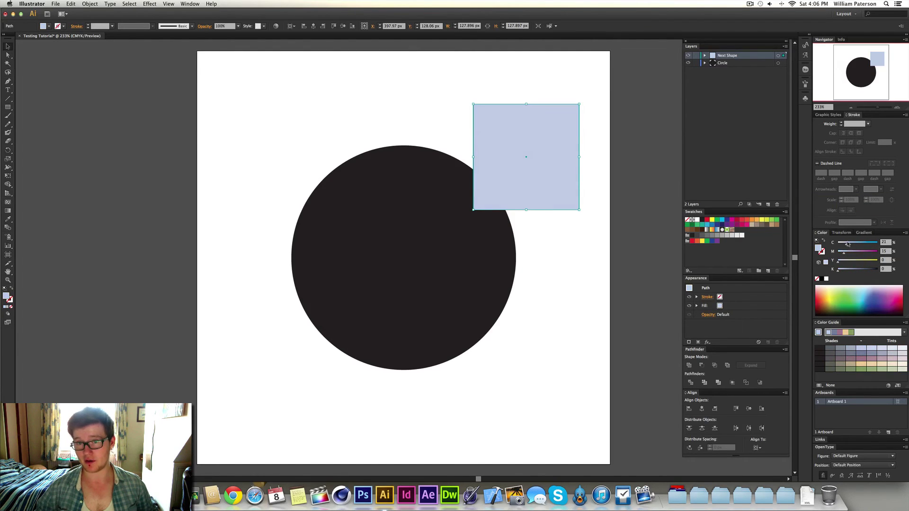
Reposition the square lower so it overlaps the black circle's right side
left_click(636, 260)
left_click(538, 131)
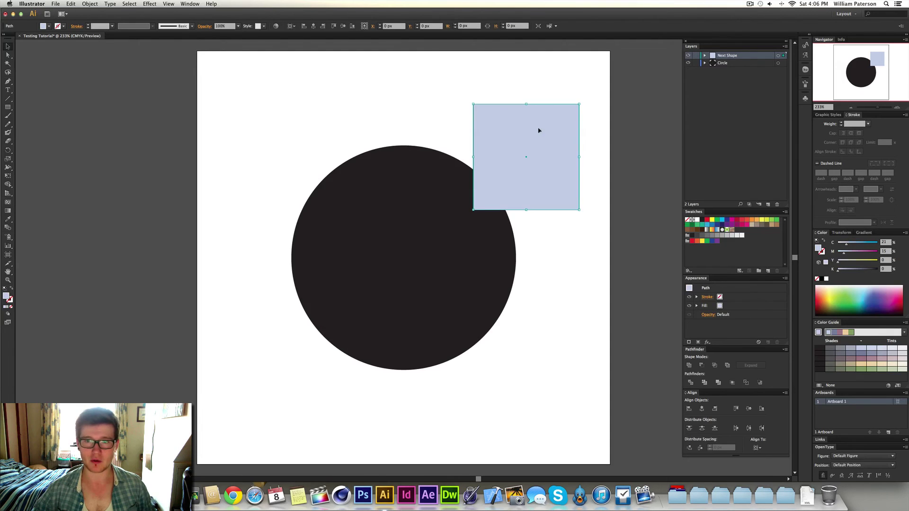
left_click_drag(544, 134, 545, 94)
left_click(613, 375)
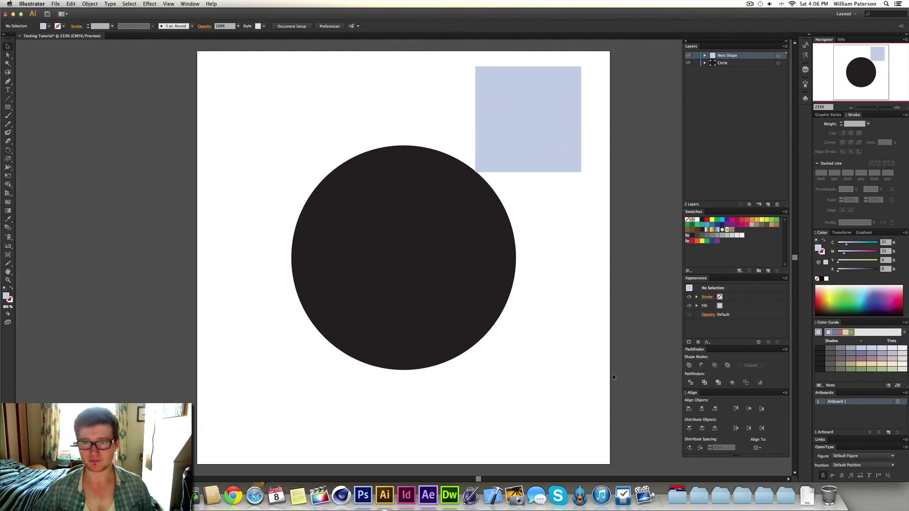
left_click_drag(611, 277, 559, 119)
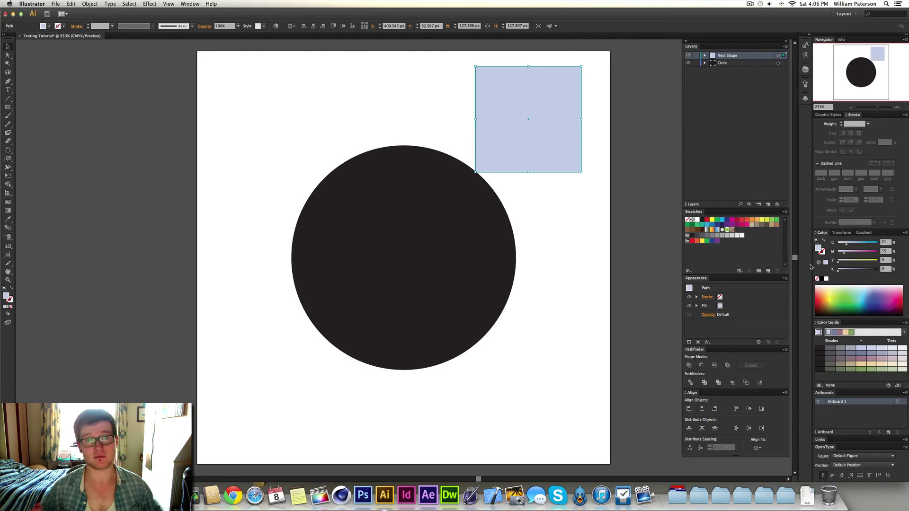
left_click(617, 127)
left_click_drag(609, 108, 542, 182)
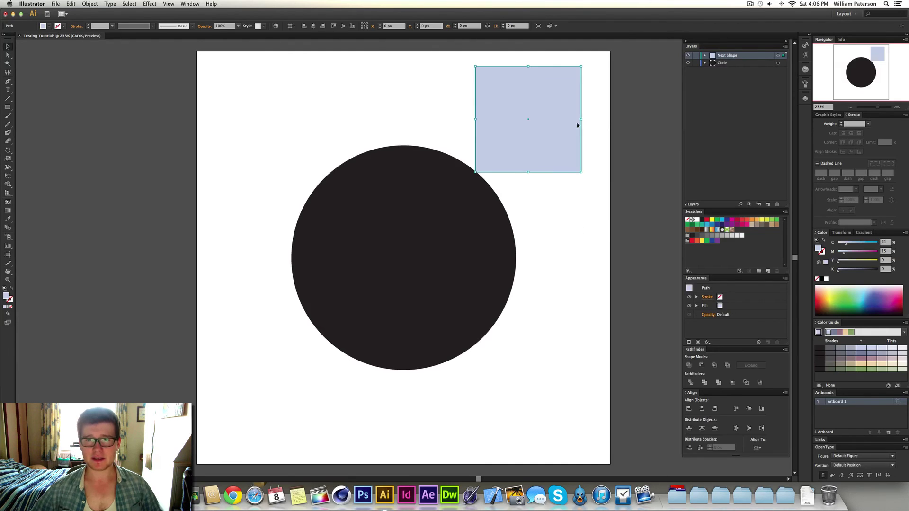
left_click_drag(578, 126, 548, 272)
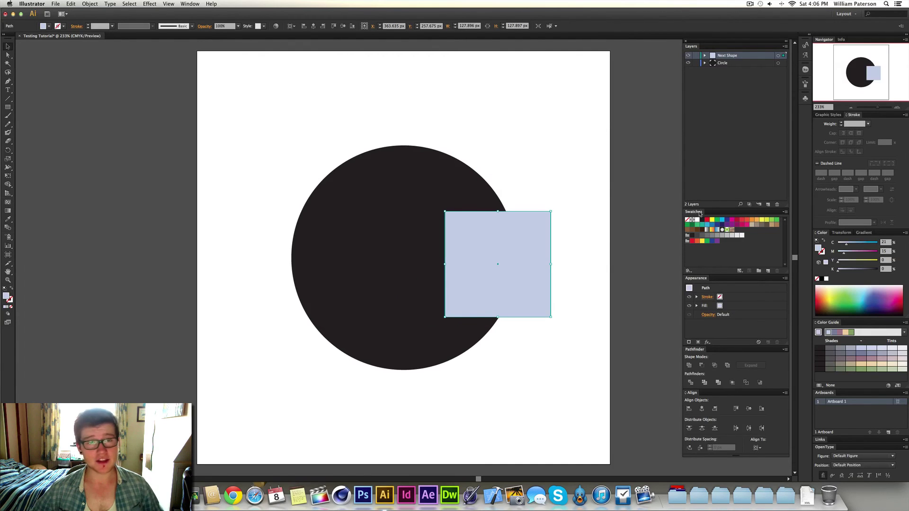
left_click(170, 4)
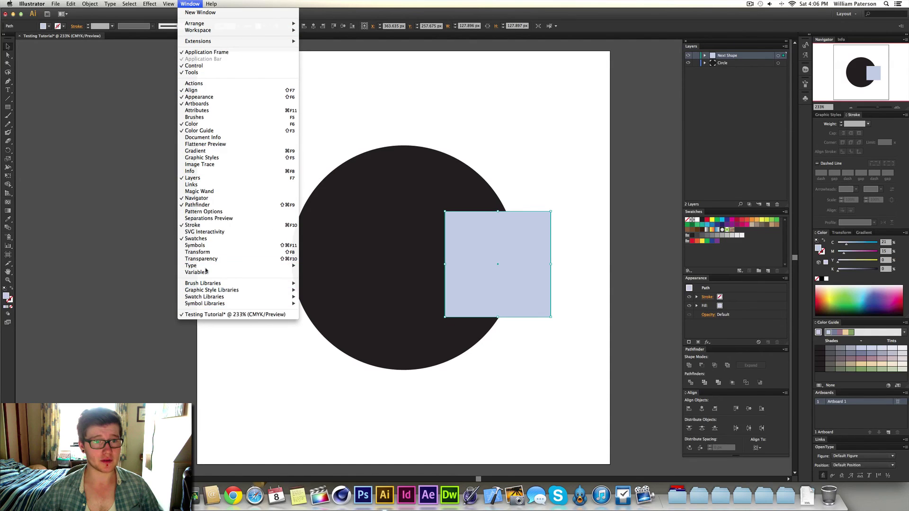
key("Escape")
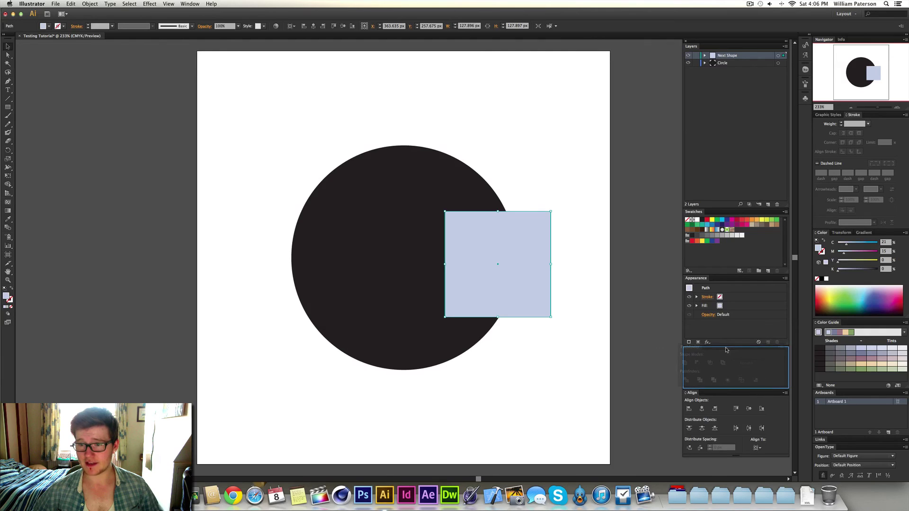
left_click_drag(723, 214, 604, 113)
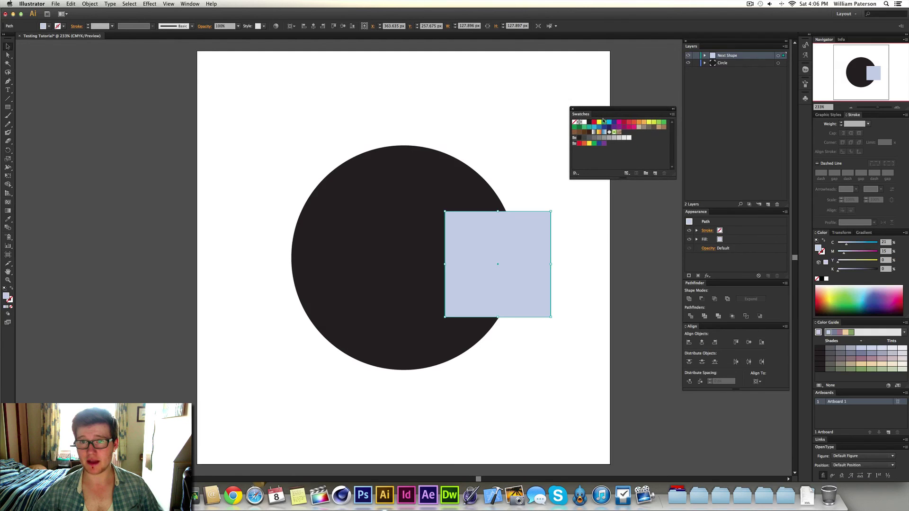
mouse_move(589, 112)
left_mouse_down()
mouse_move(593, 88)
mouse_move(579, 220)
left_mouse_up()
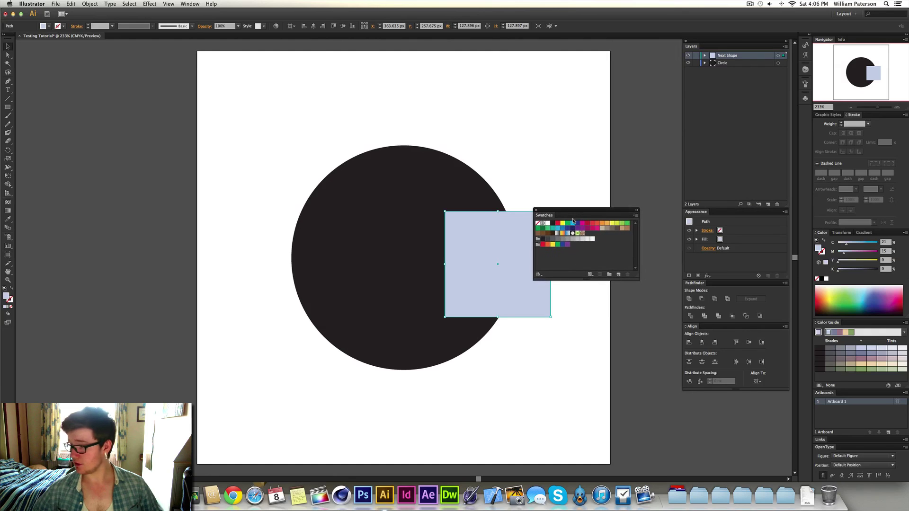
mouse_move(579, 221)
left_mouse_down()
mouse_move(726, 216)
mouse_move(723, 206)
left_mouse_up()
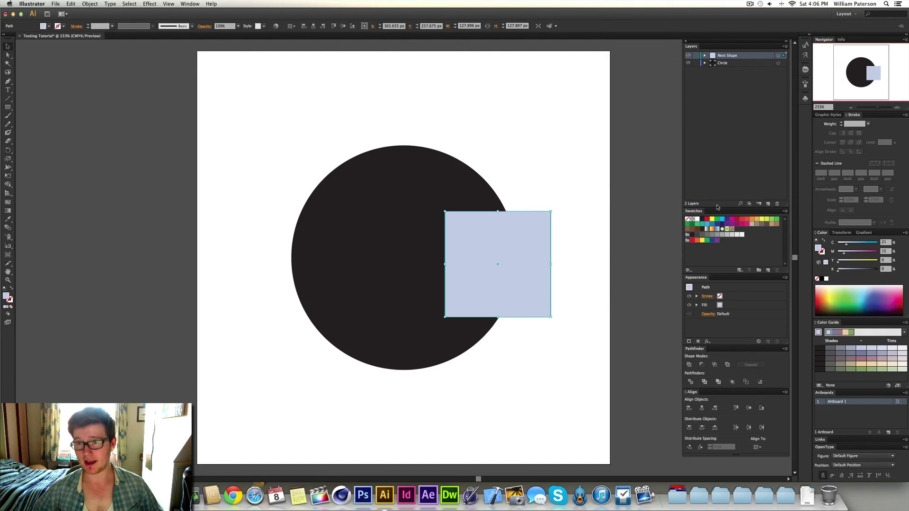